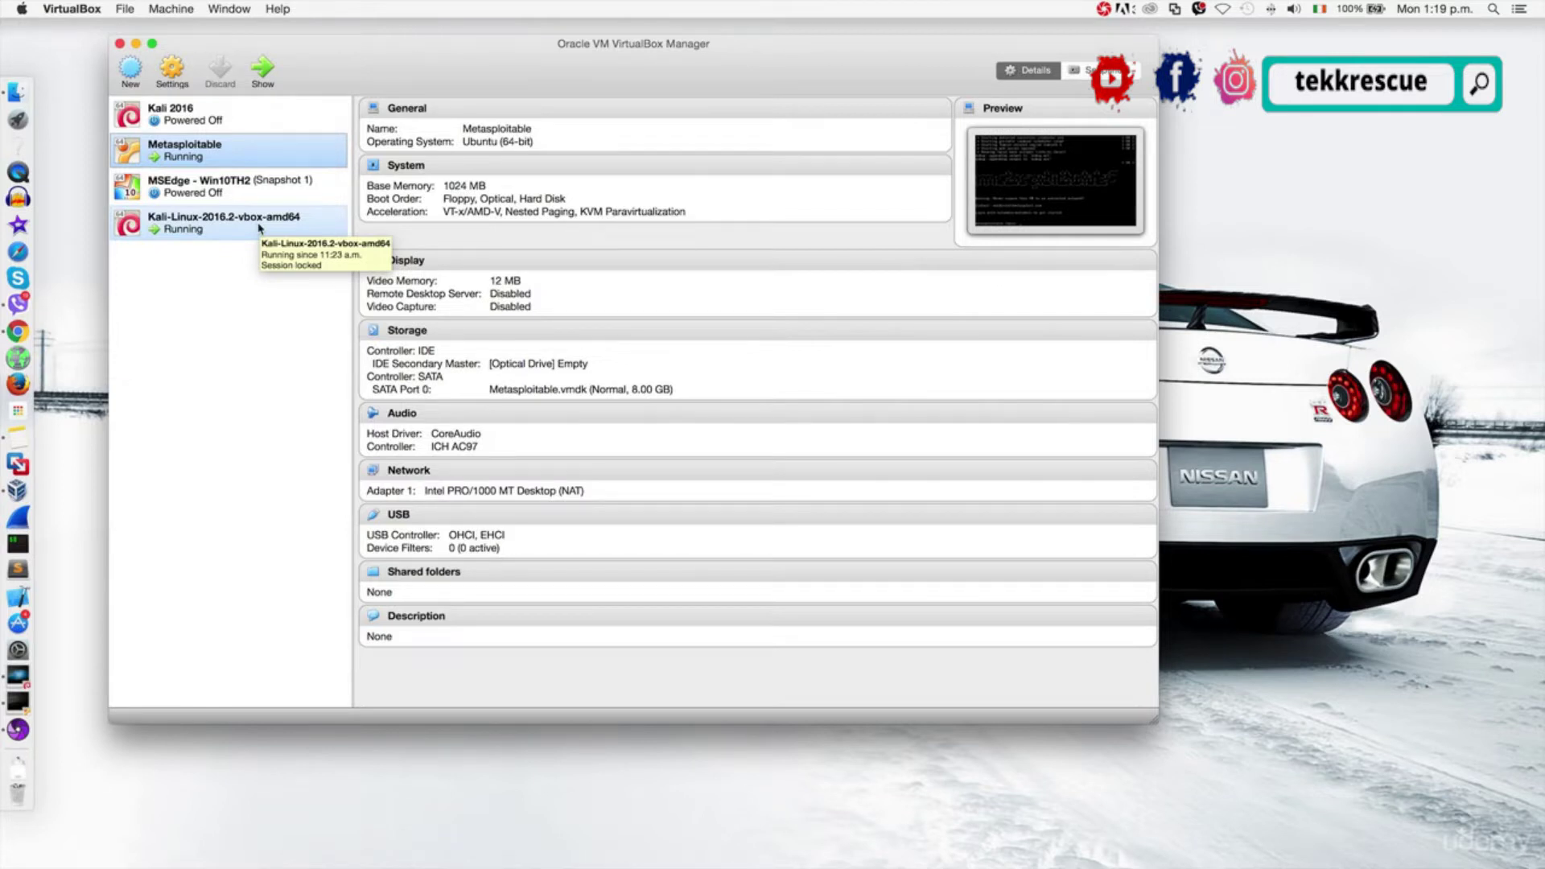
Confirm the Kali VM's Adapter 1 is attached to NAT Network '10.20.14-NAT', then close its settings.
left_click(259, 229)
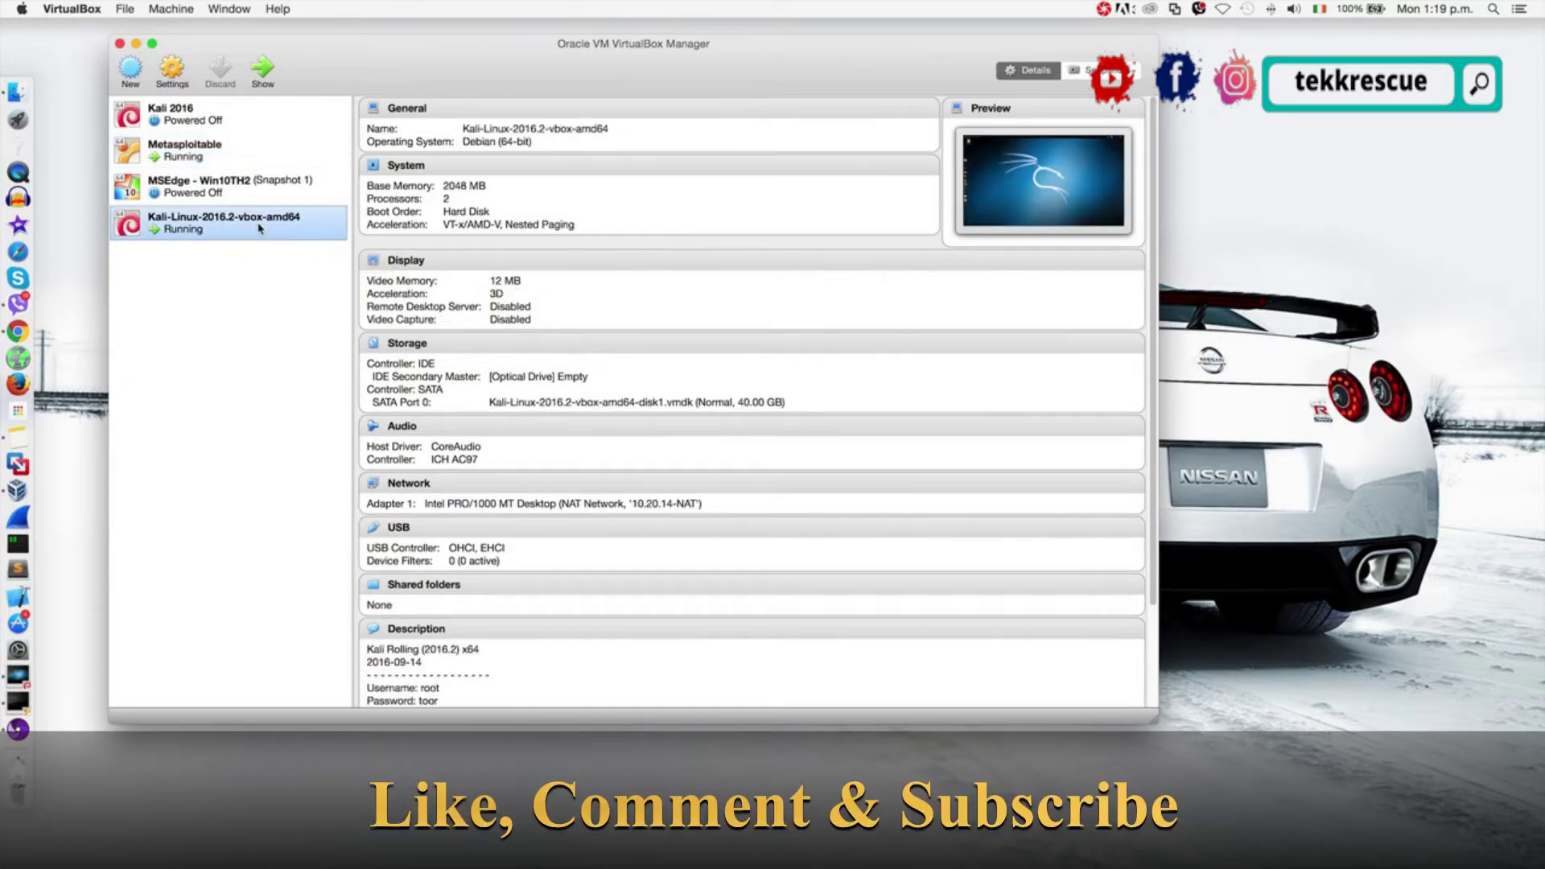
left_click(172, 71)
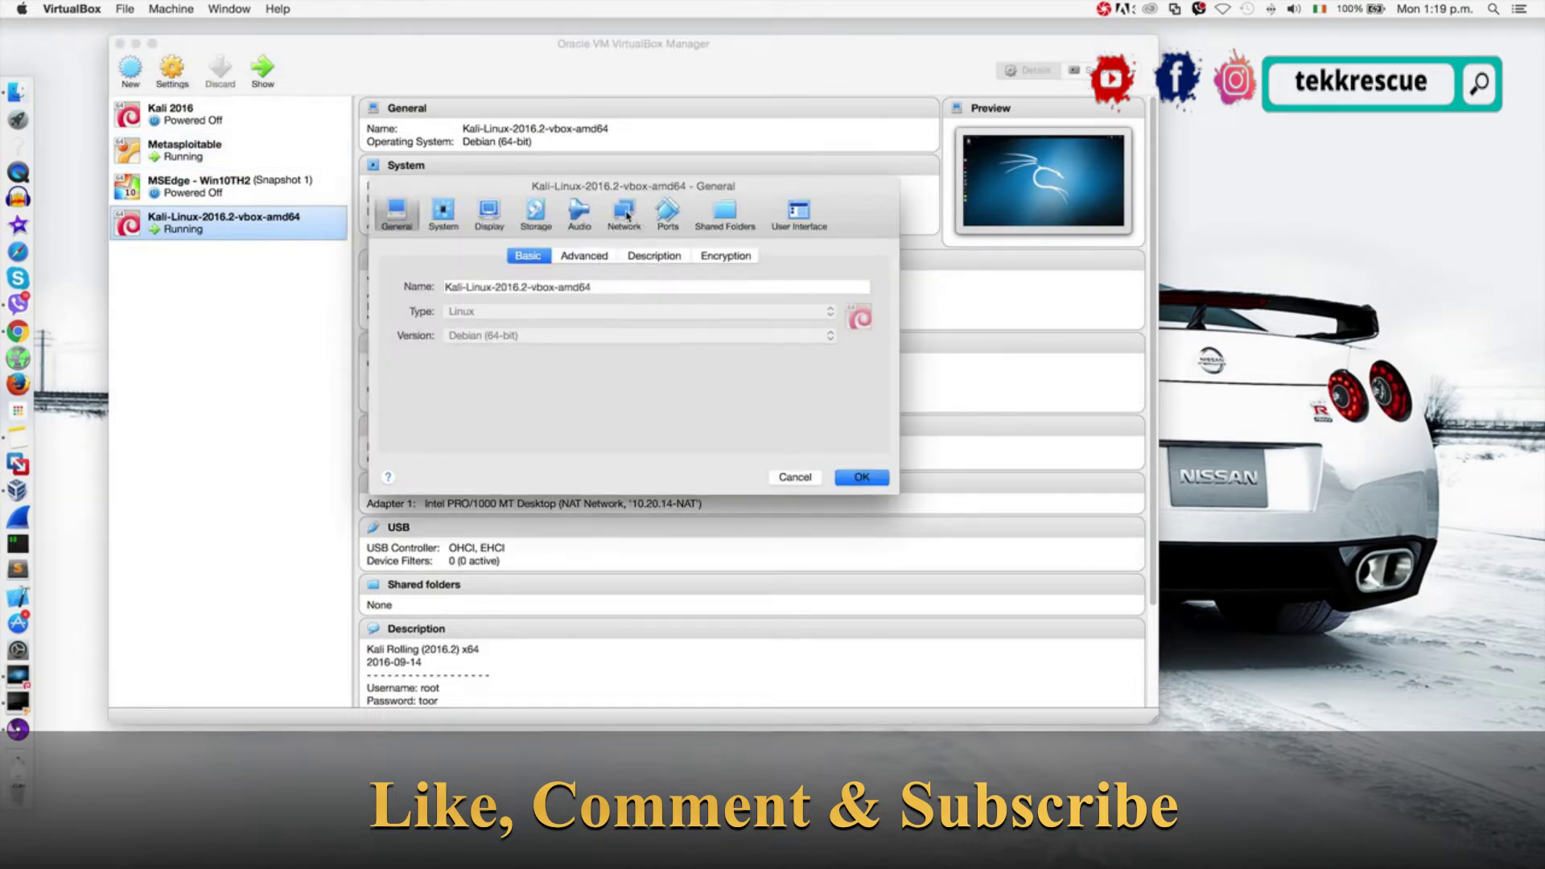
left_click(625, 213)
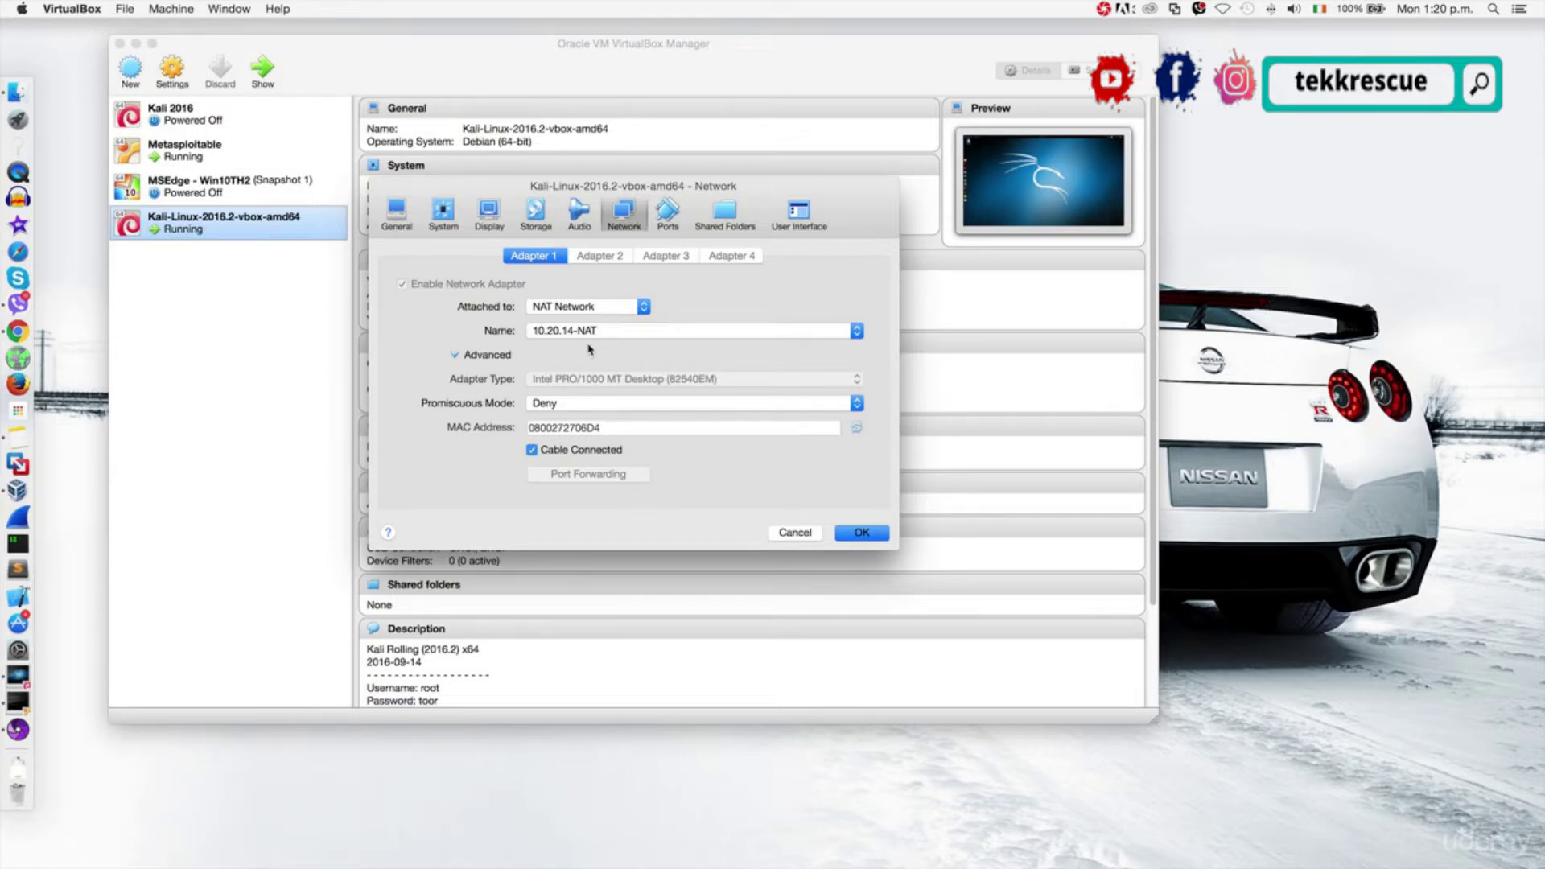
left_click(474, 358)
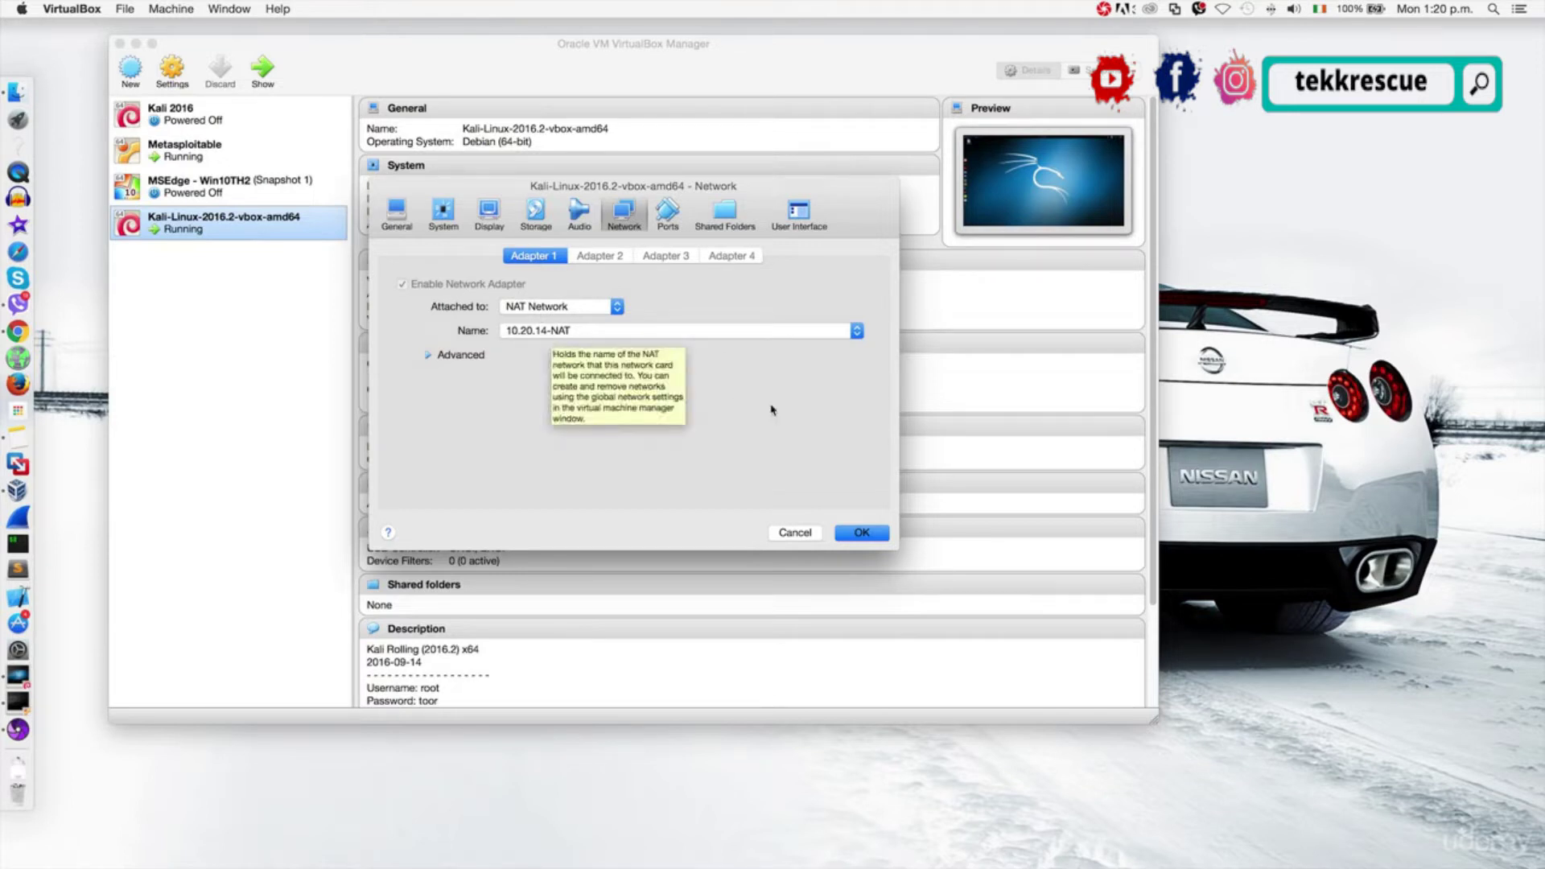
left_click(883, 536)
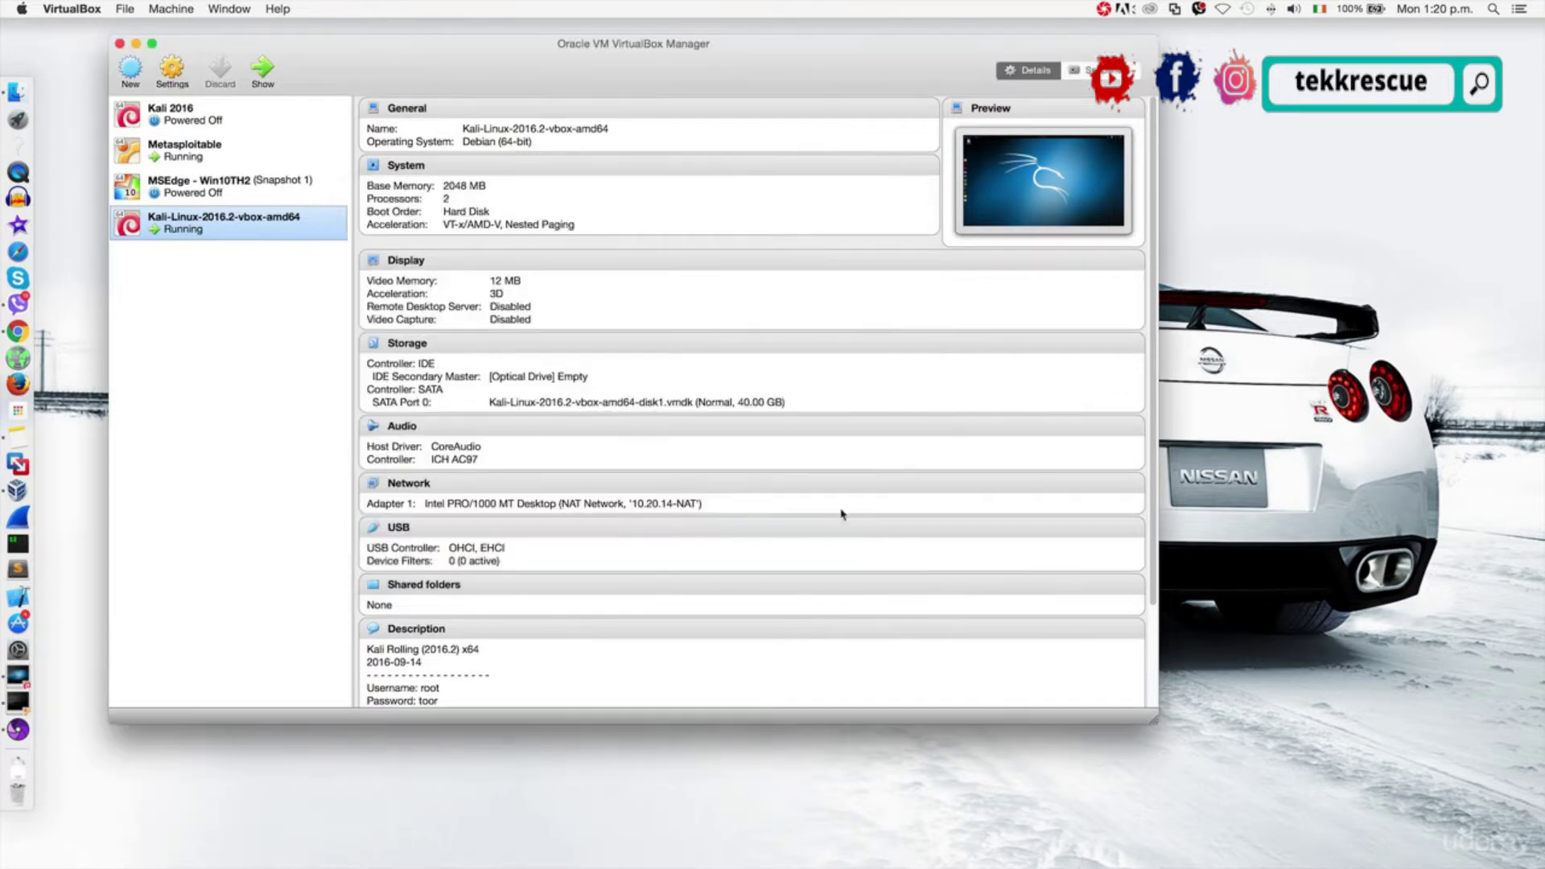
Switch Metasploitable's Adapter 1 from NAT to NAT Network '10.20.14-NAT' and save the settings.
left_click(201, 149)
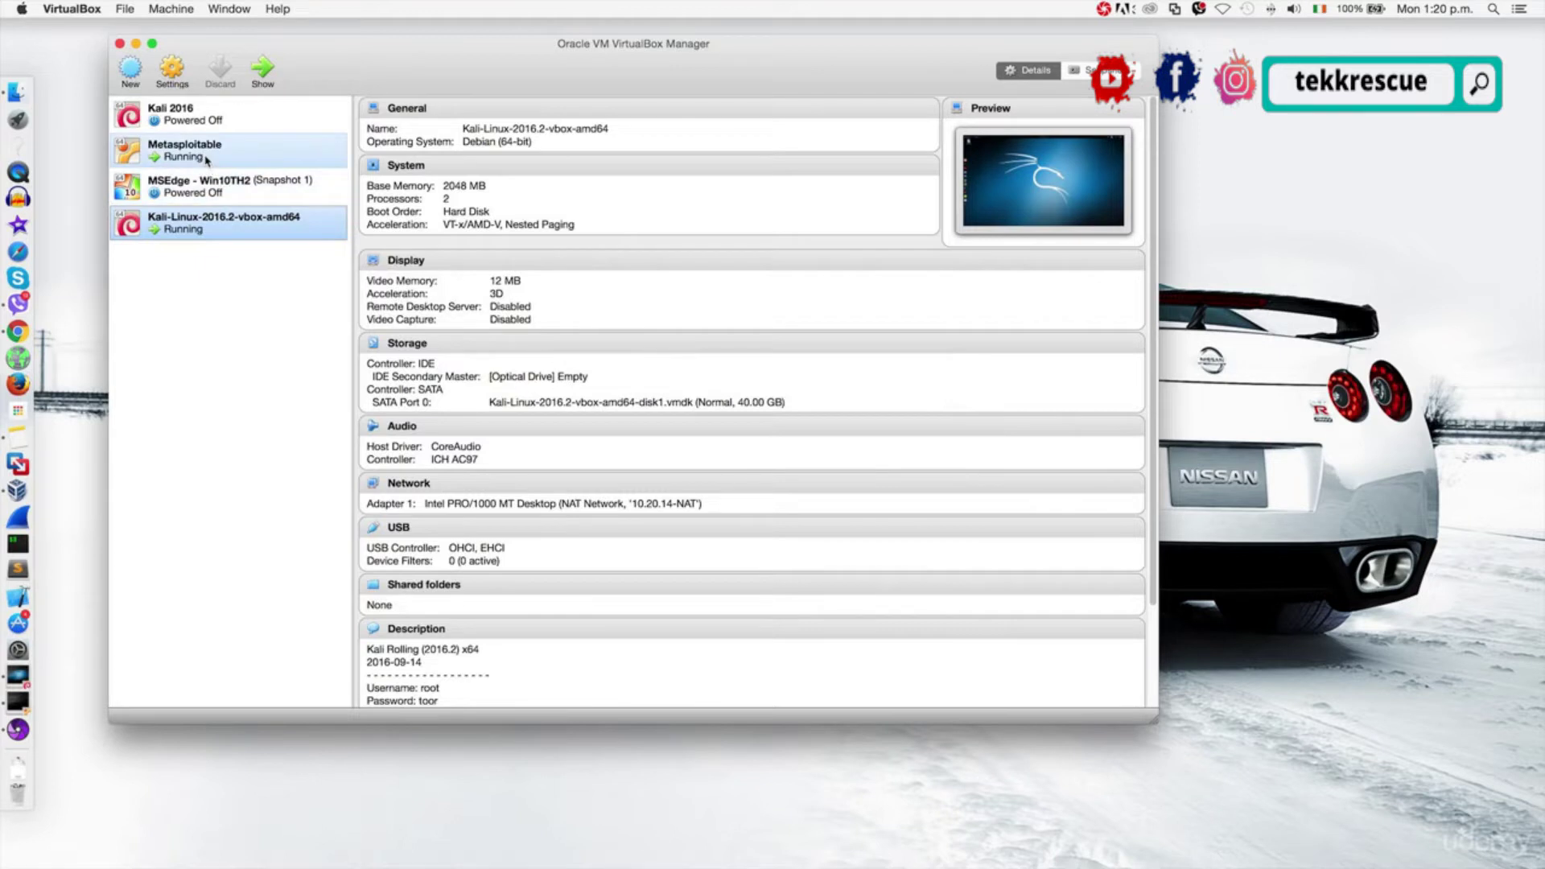
left_click(172, 73)
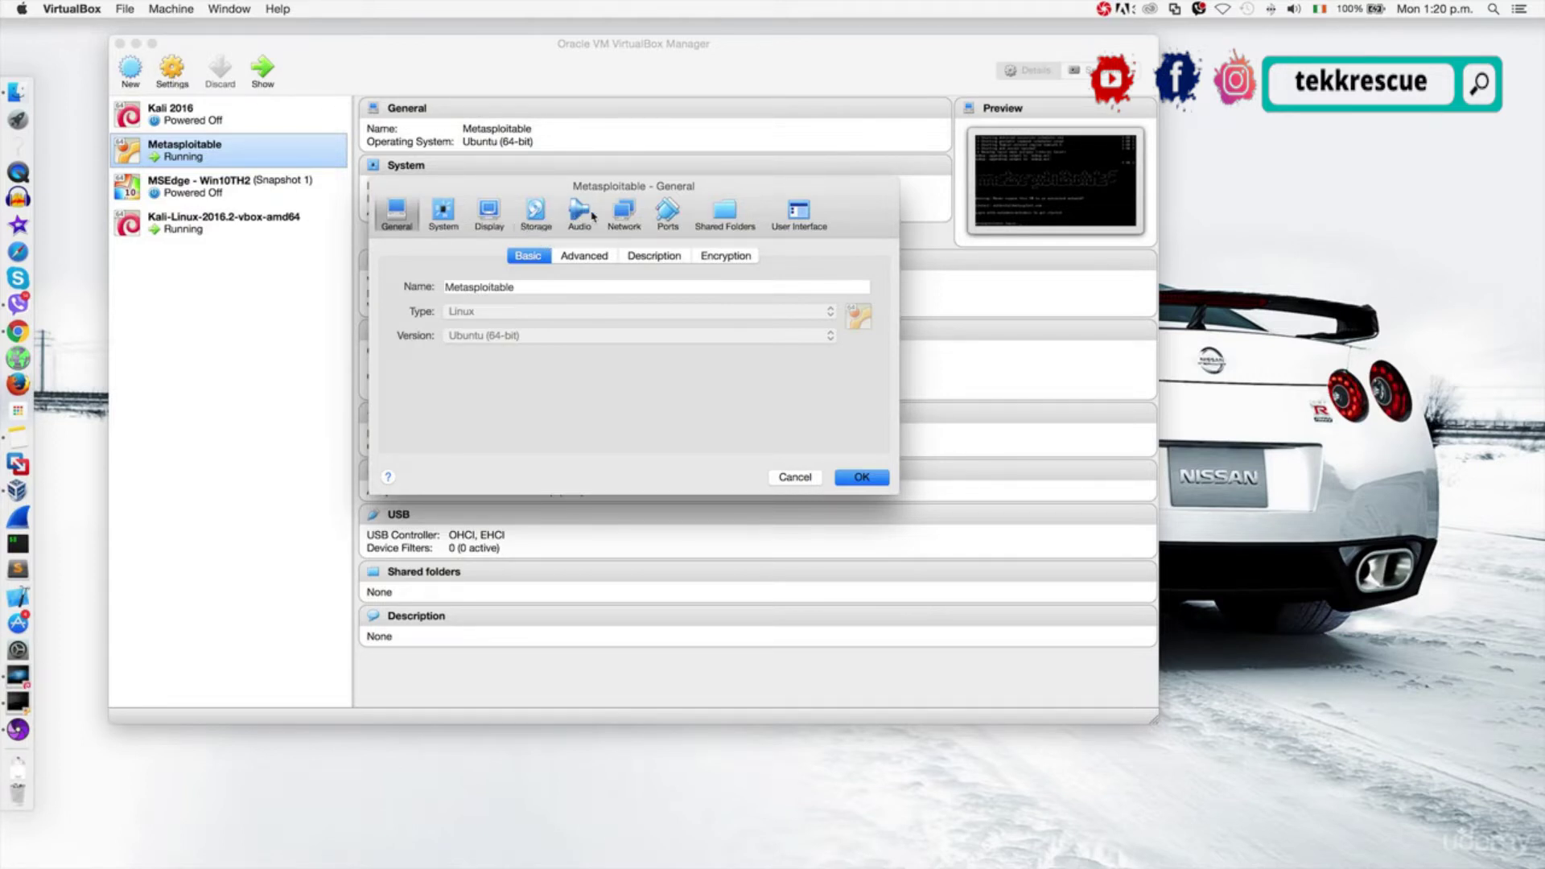
left_click(626, 216)
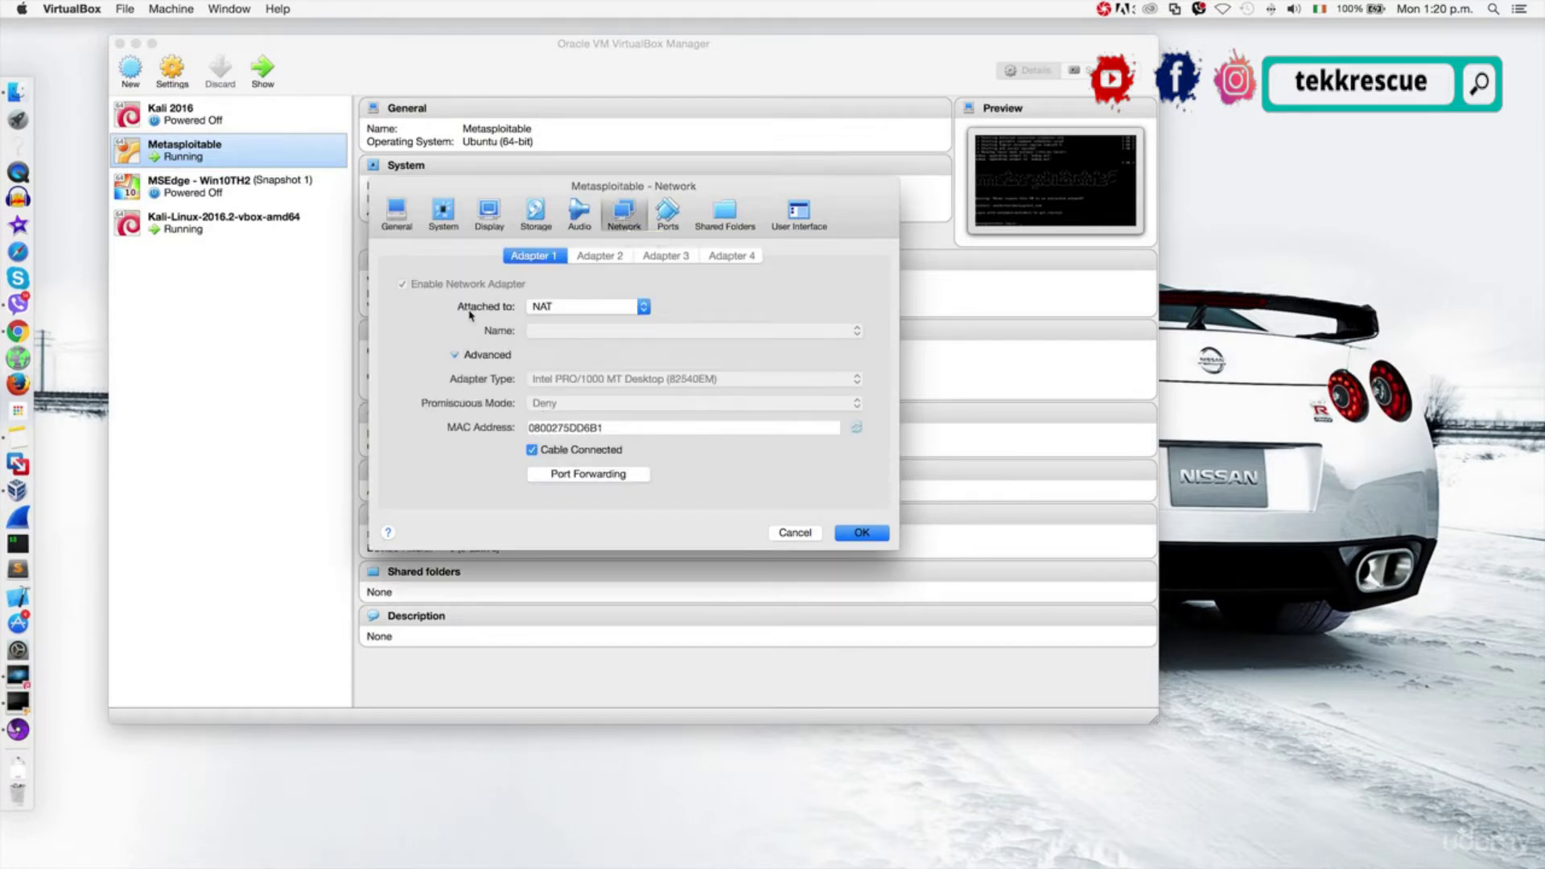
left_click(561, 311)
left_click(562, 321)
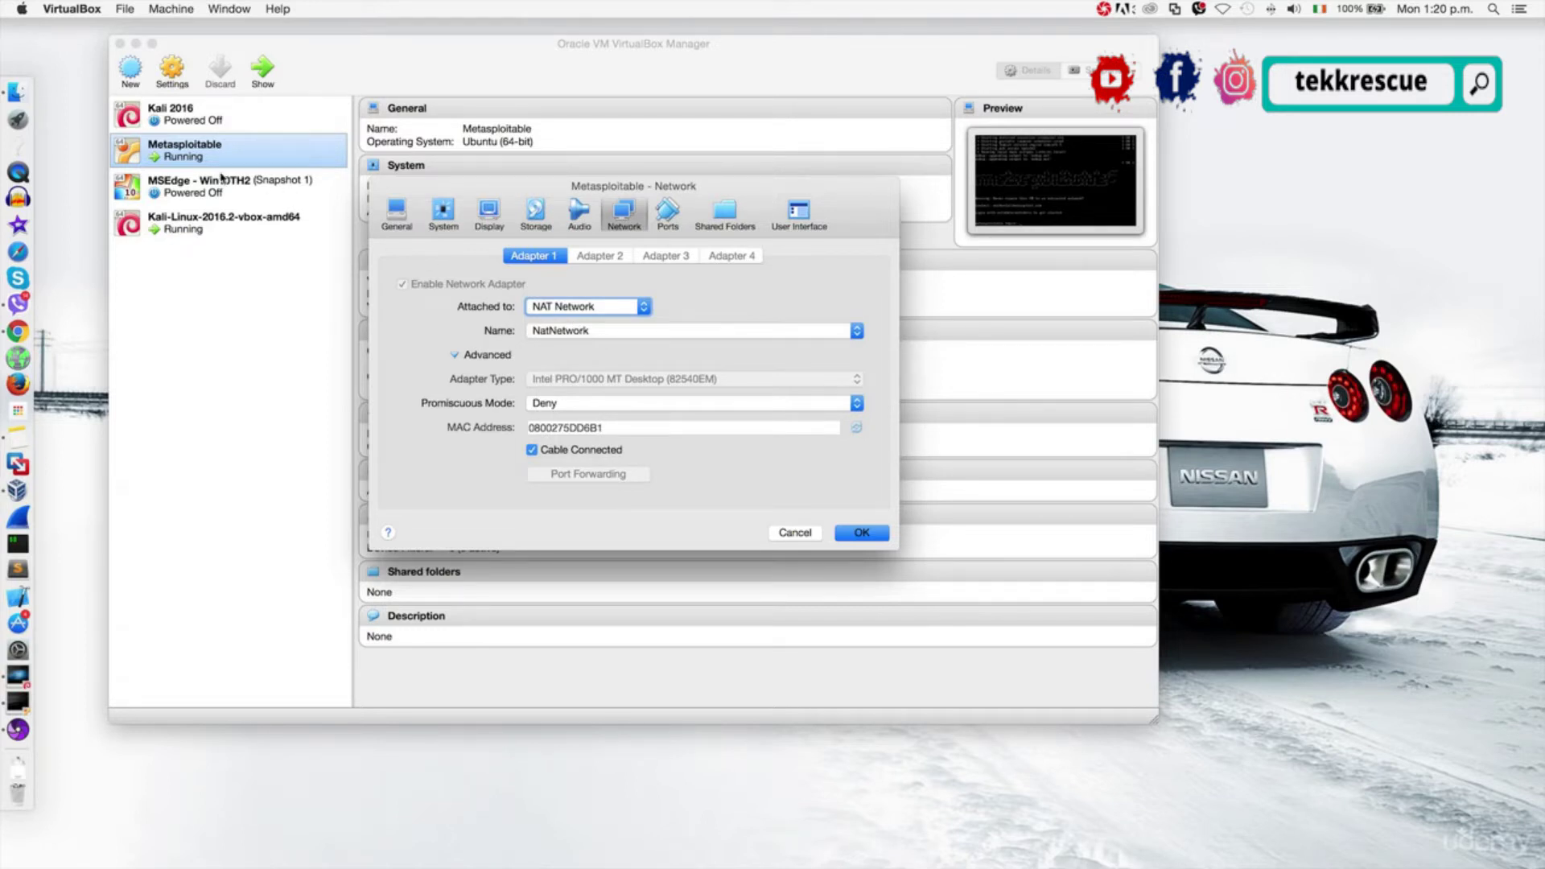
left_click(641, 332)
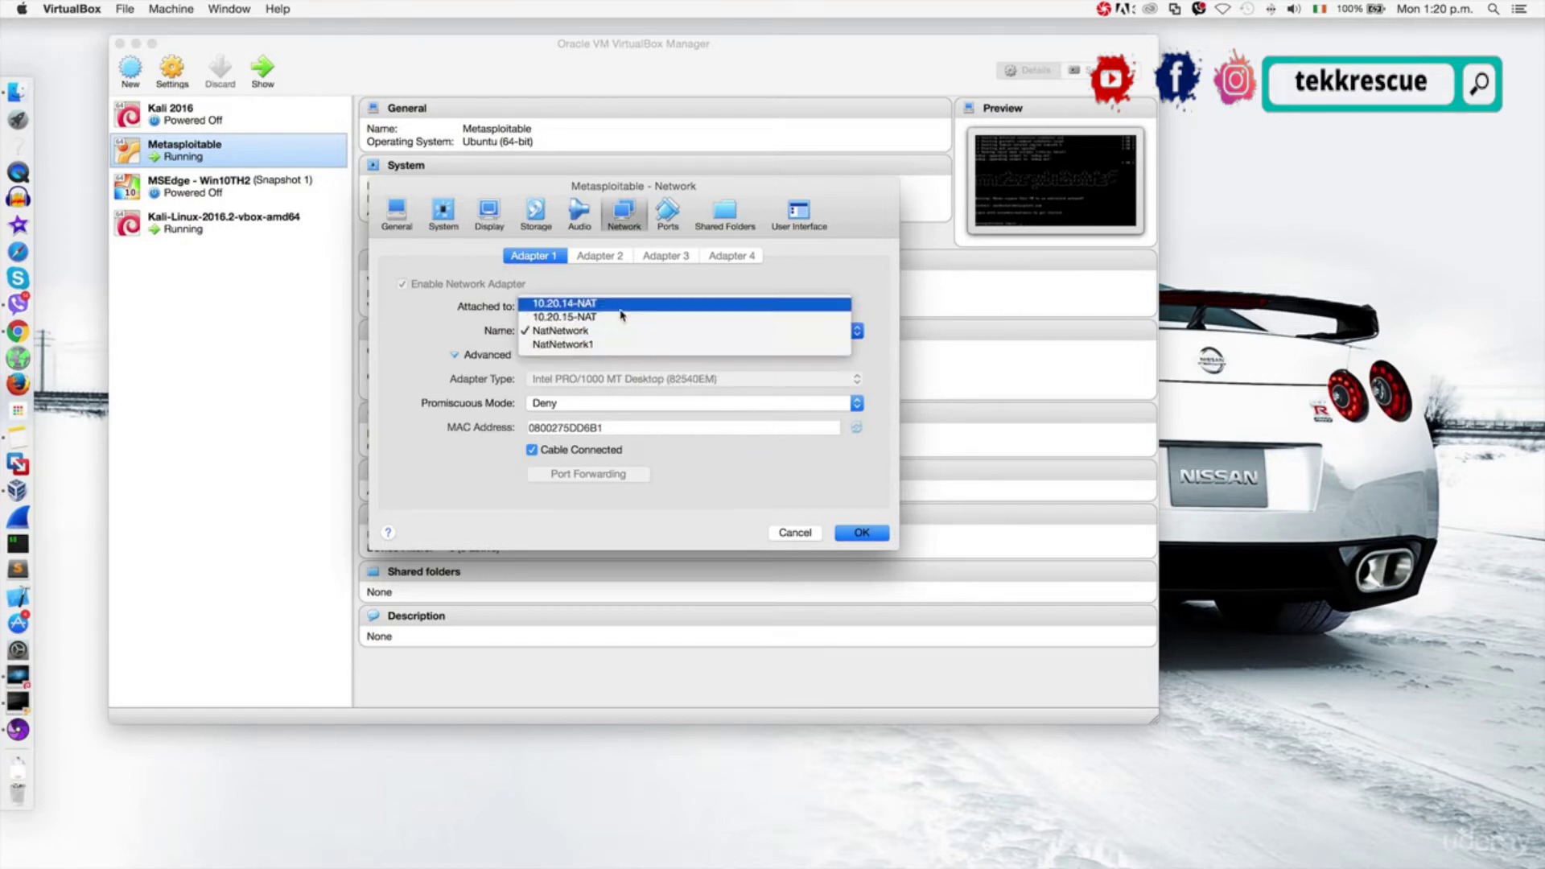
left_click(620, 315)
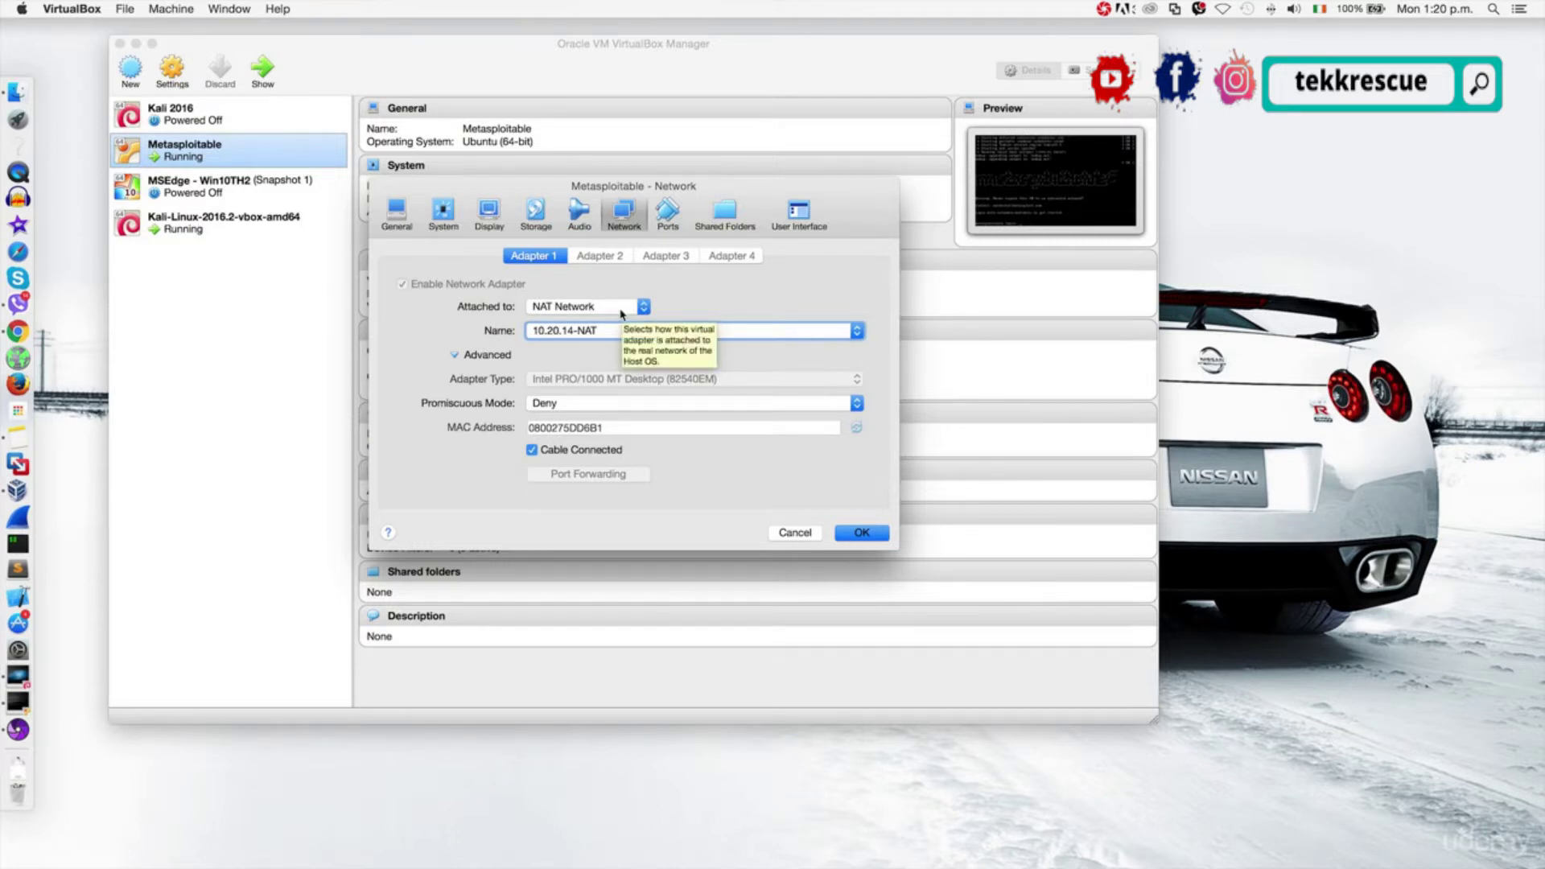
left_click(849, 535)
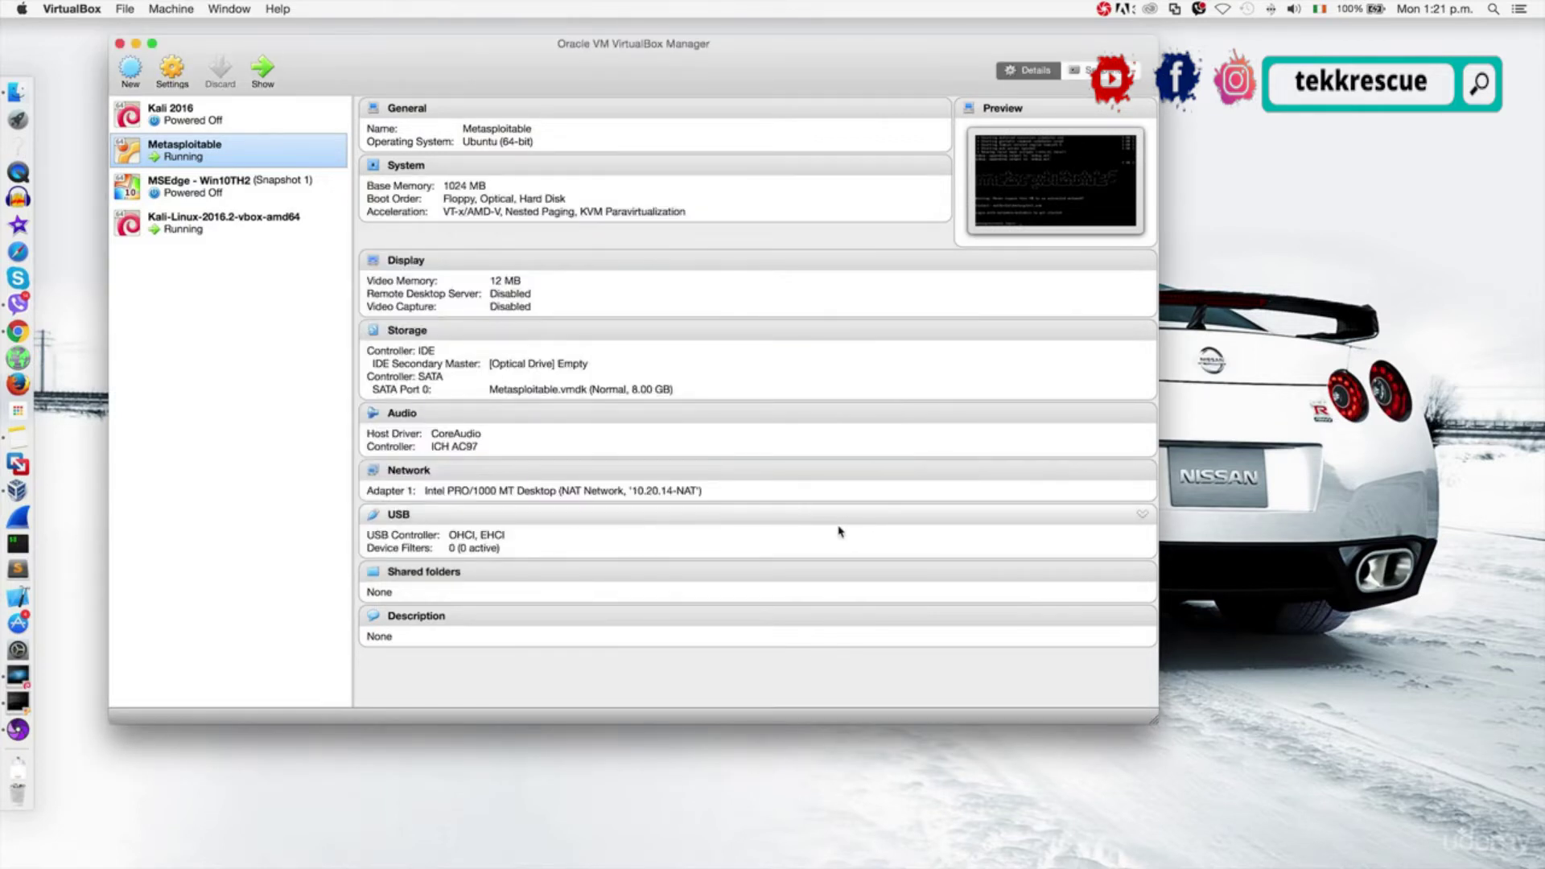
Open the running Metasploitable VM's console window at its login prompt.
left_click(274, 233)
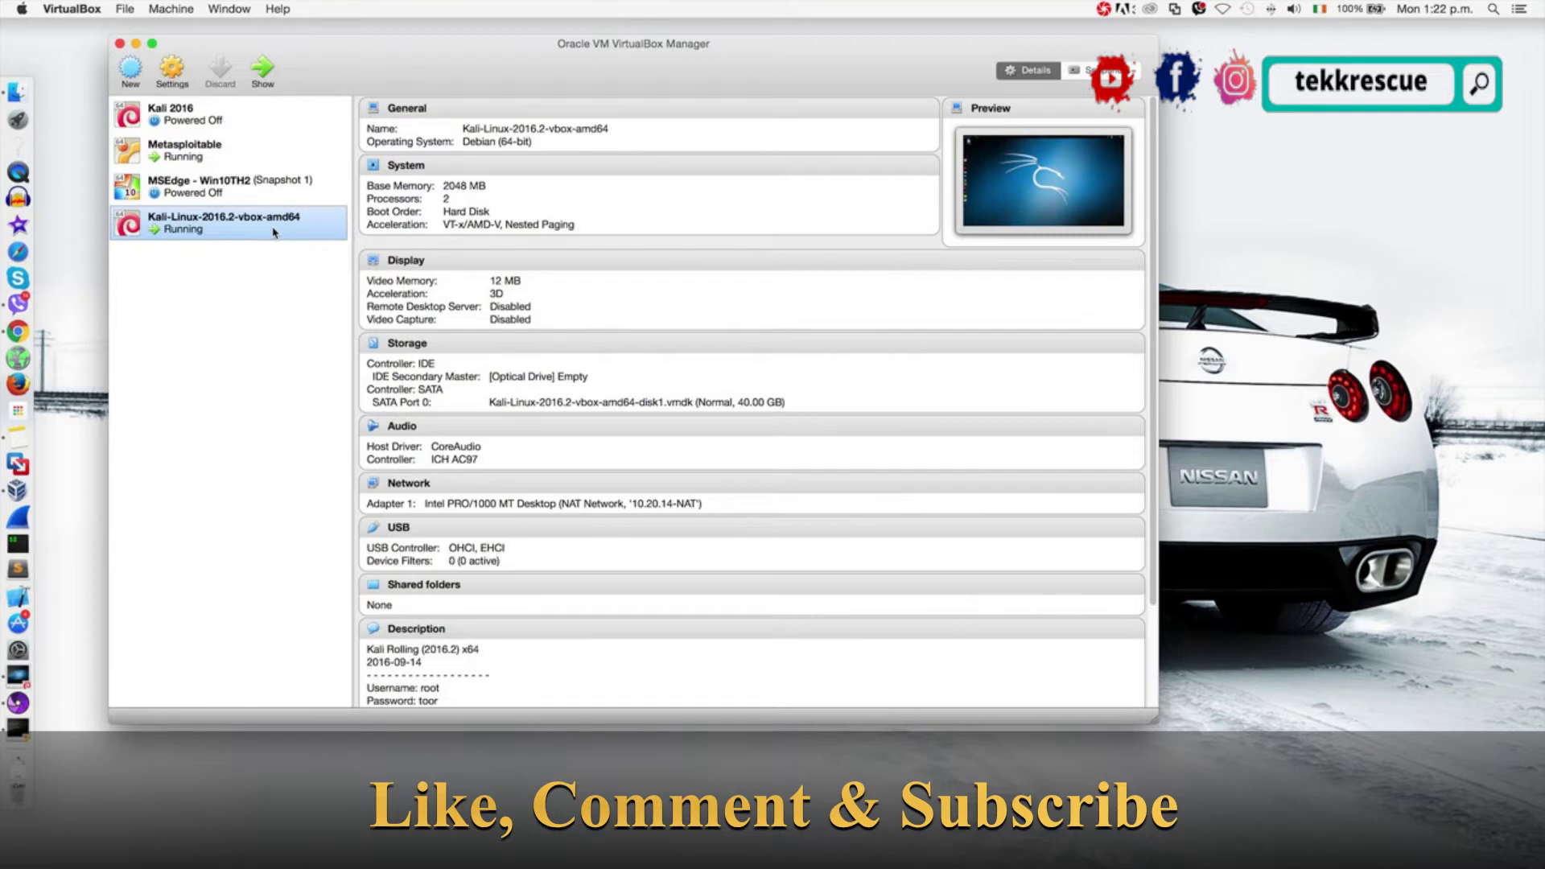
left_click(190, 156)
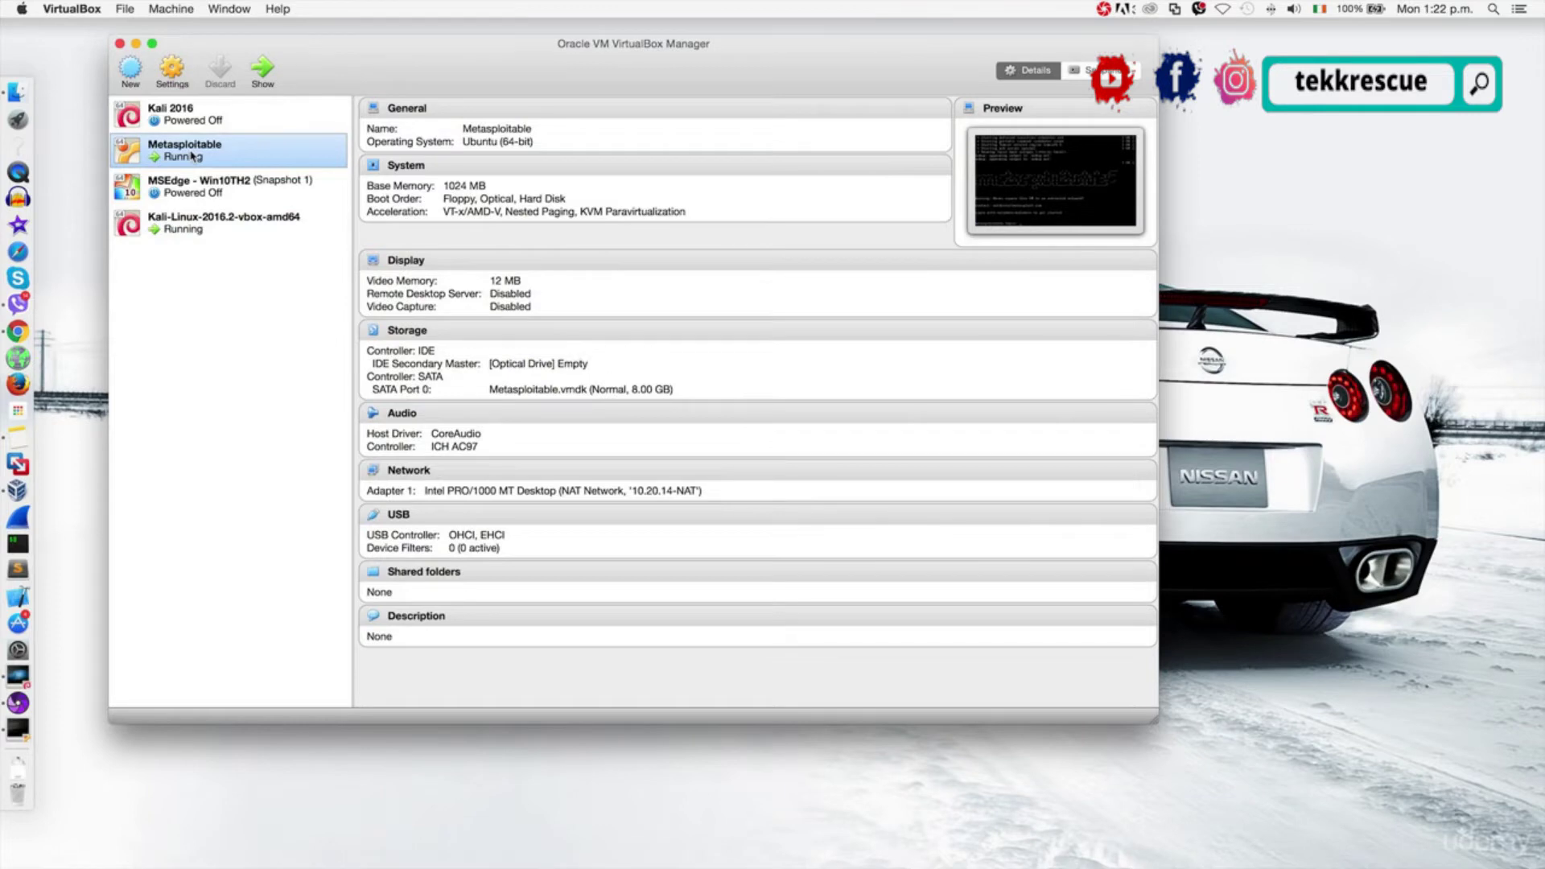
double_click(191, 156)
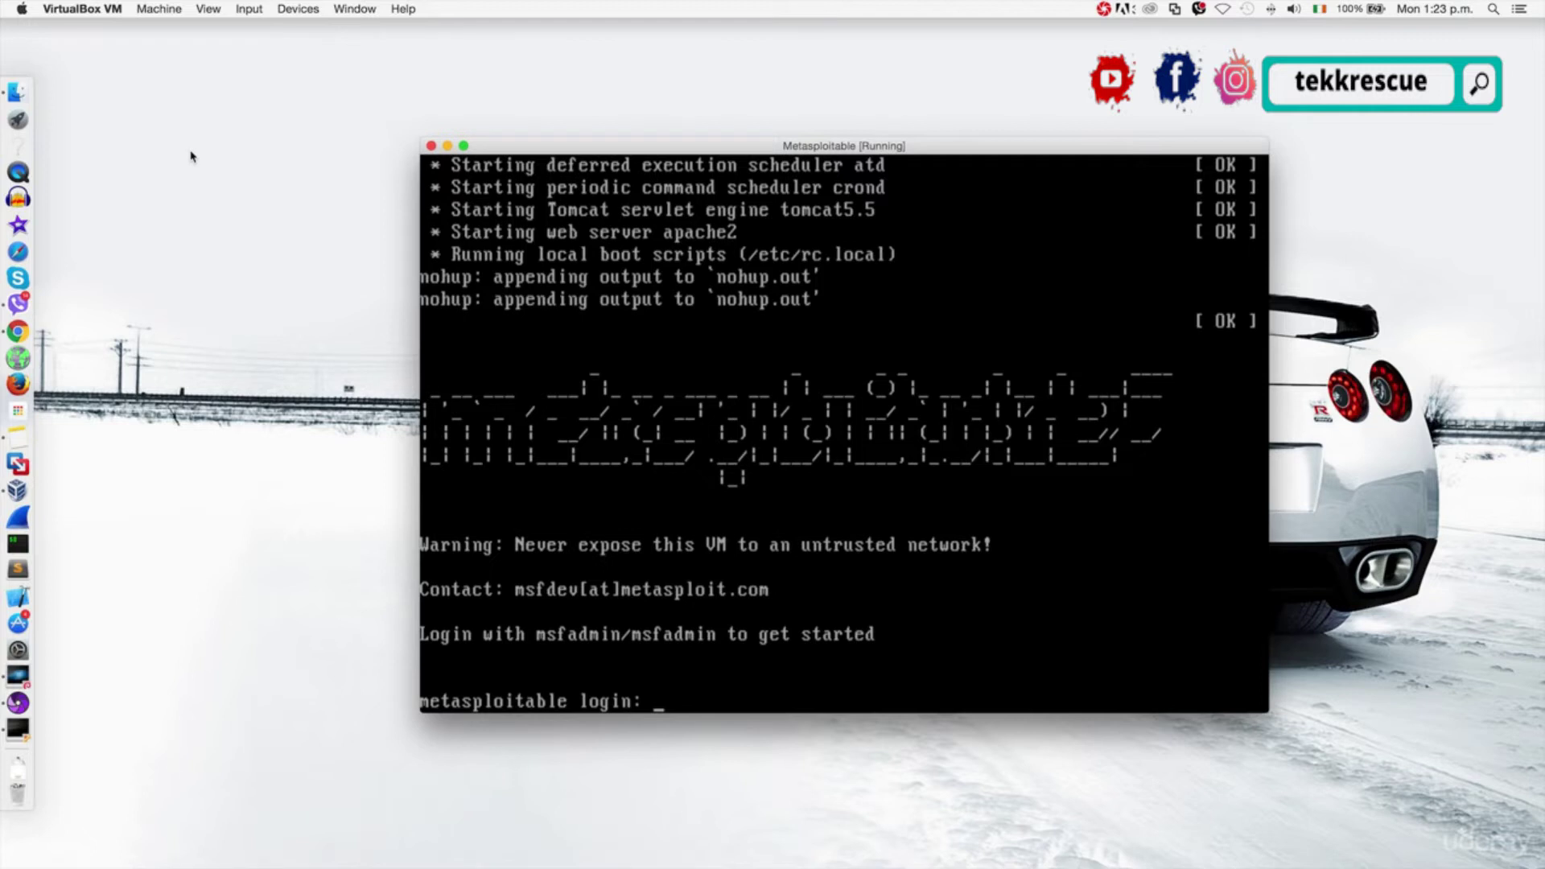
Log in to Metasploitable as msfadmin with the account password.
type("msfadmin")
key("Return")
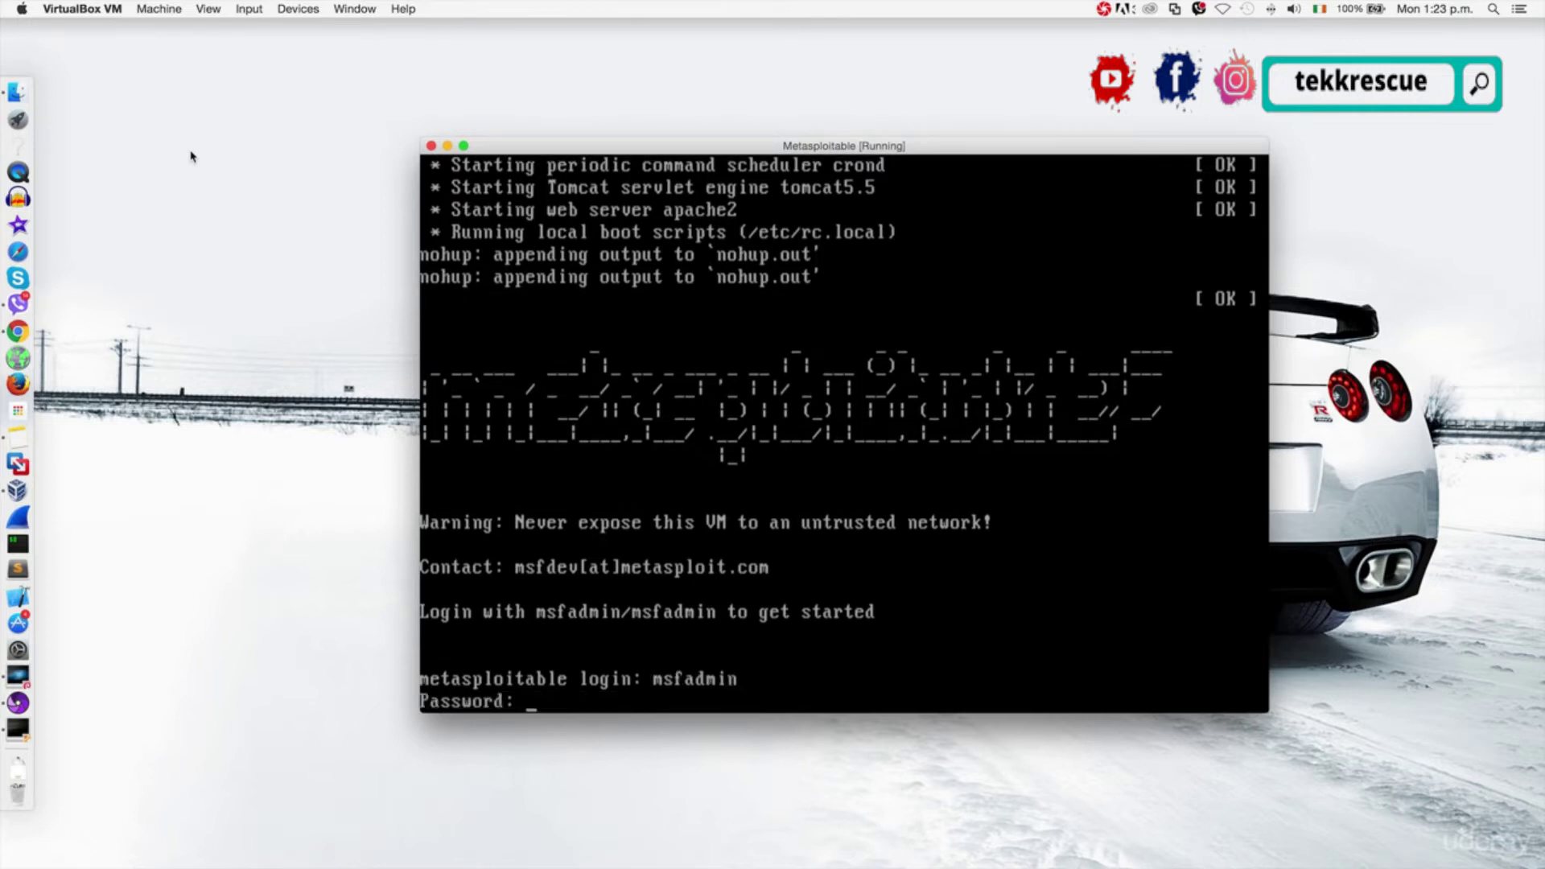
type("msfadmin")
key("Return")
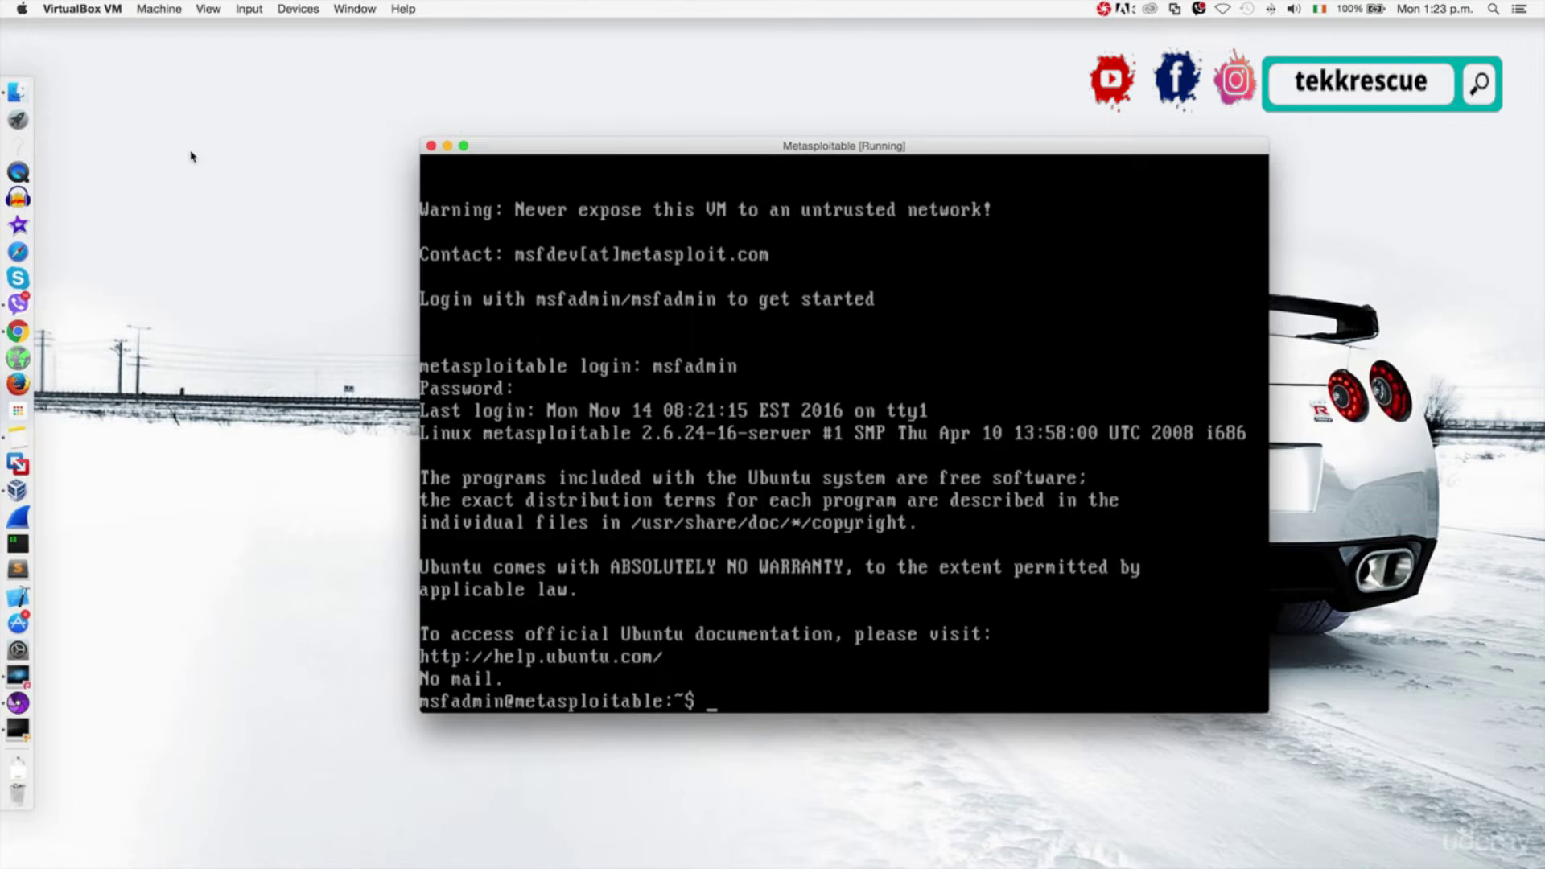
Run ifconfig to confirm eth0 is at 10.20.14.214, then switch to the Kali desktop.
type("ifconfig")
key("Return")
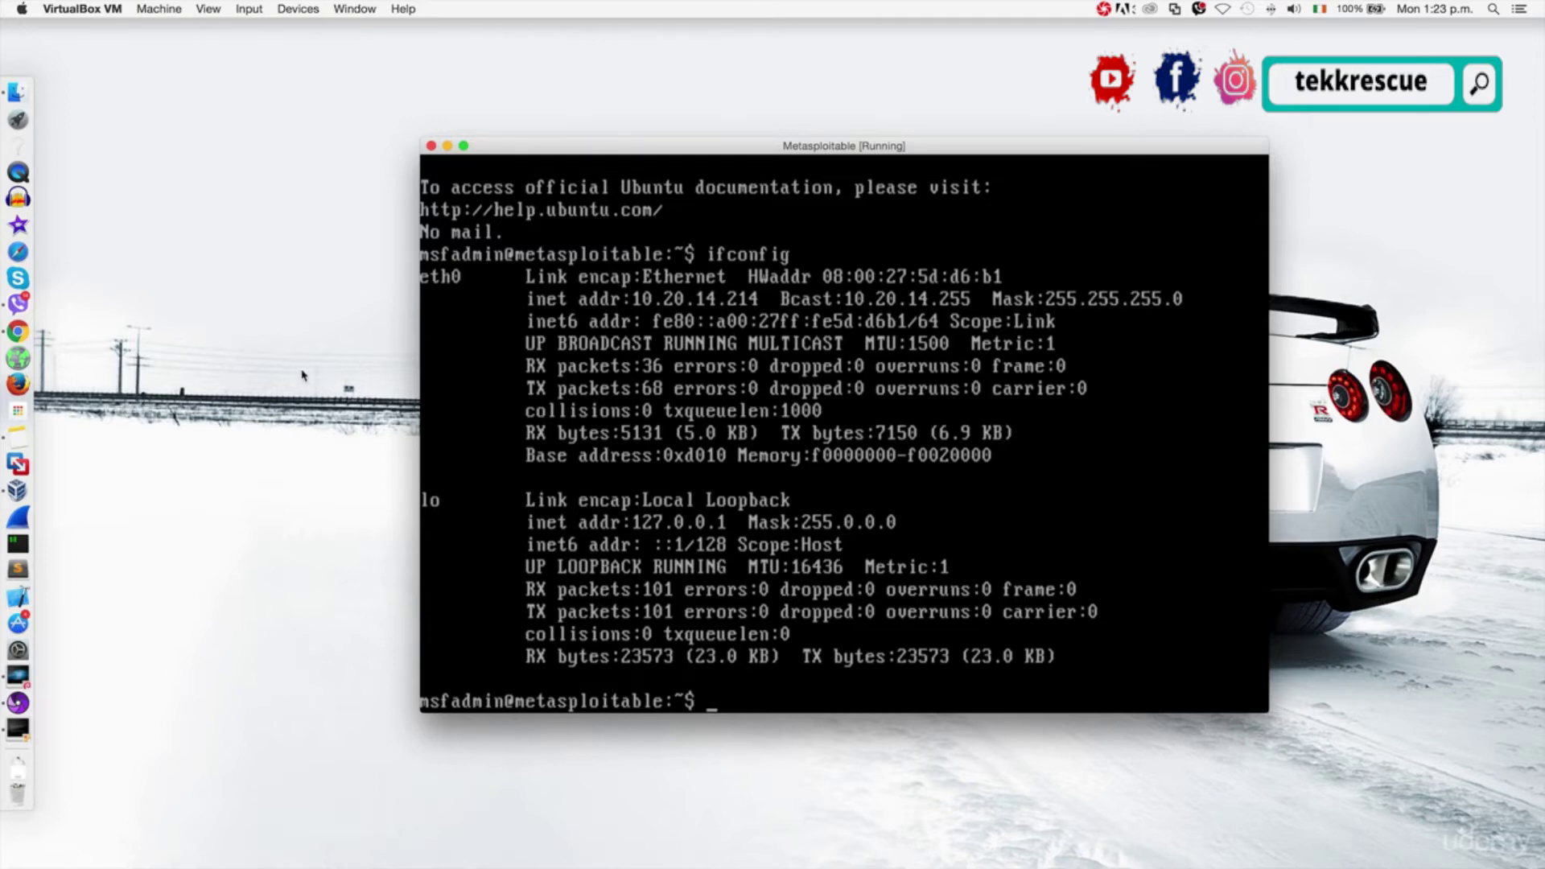
key("ctrl+Left")
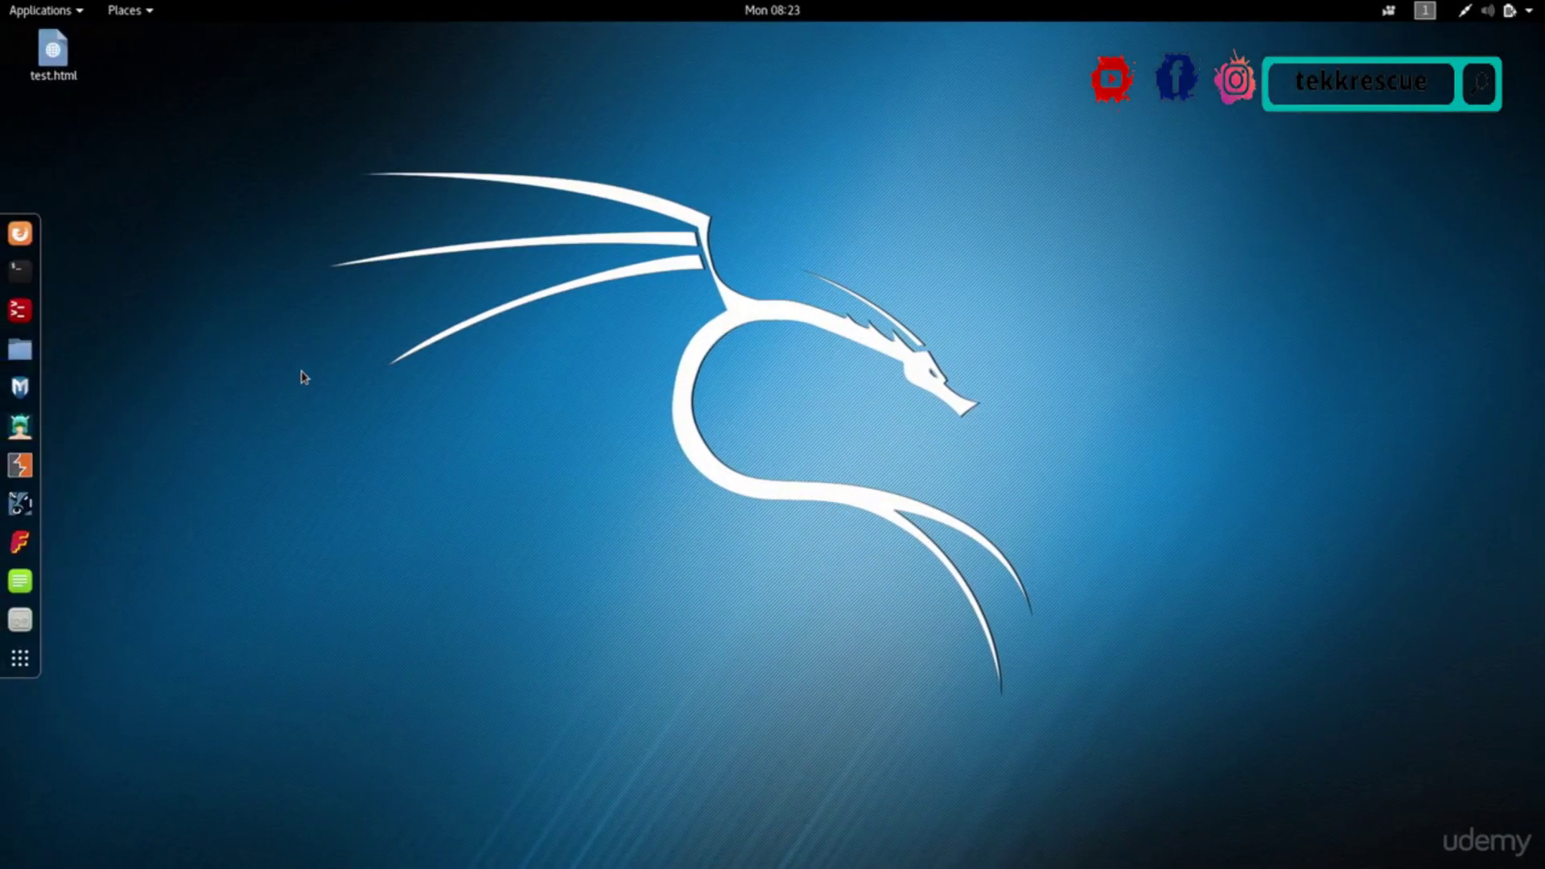
Load 10.20.14.214 in Kali's Firefox and zoom the Metasploitable2 page in two steps.
left_click(20, 234)
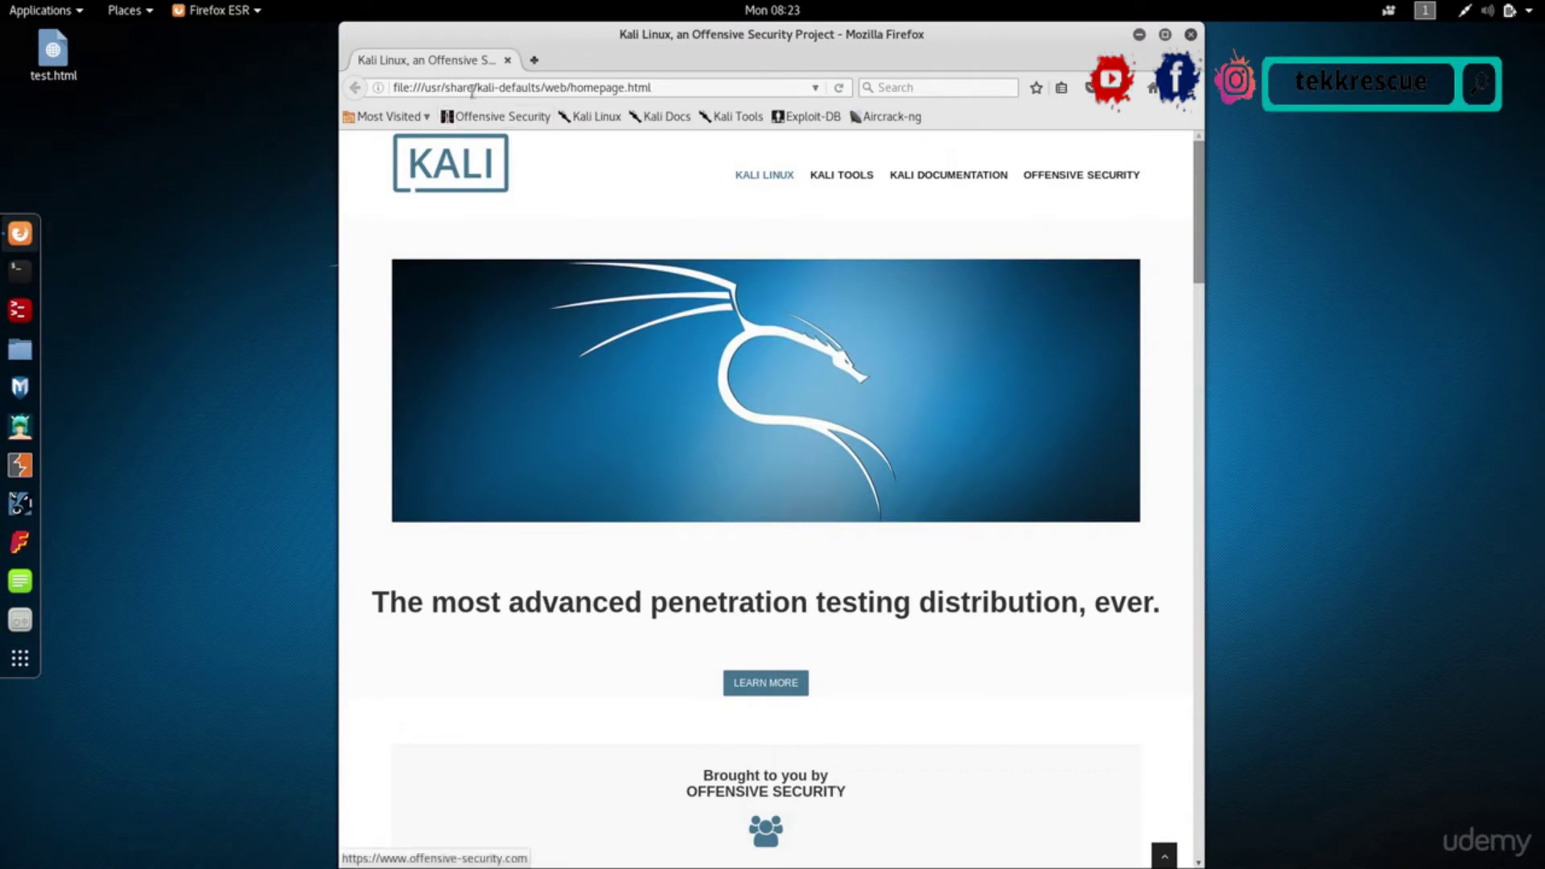
left_click(472, 88)
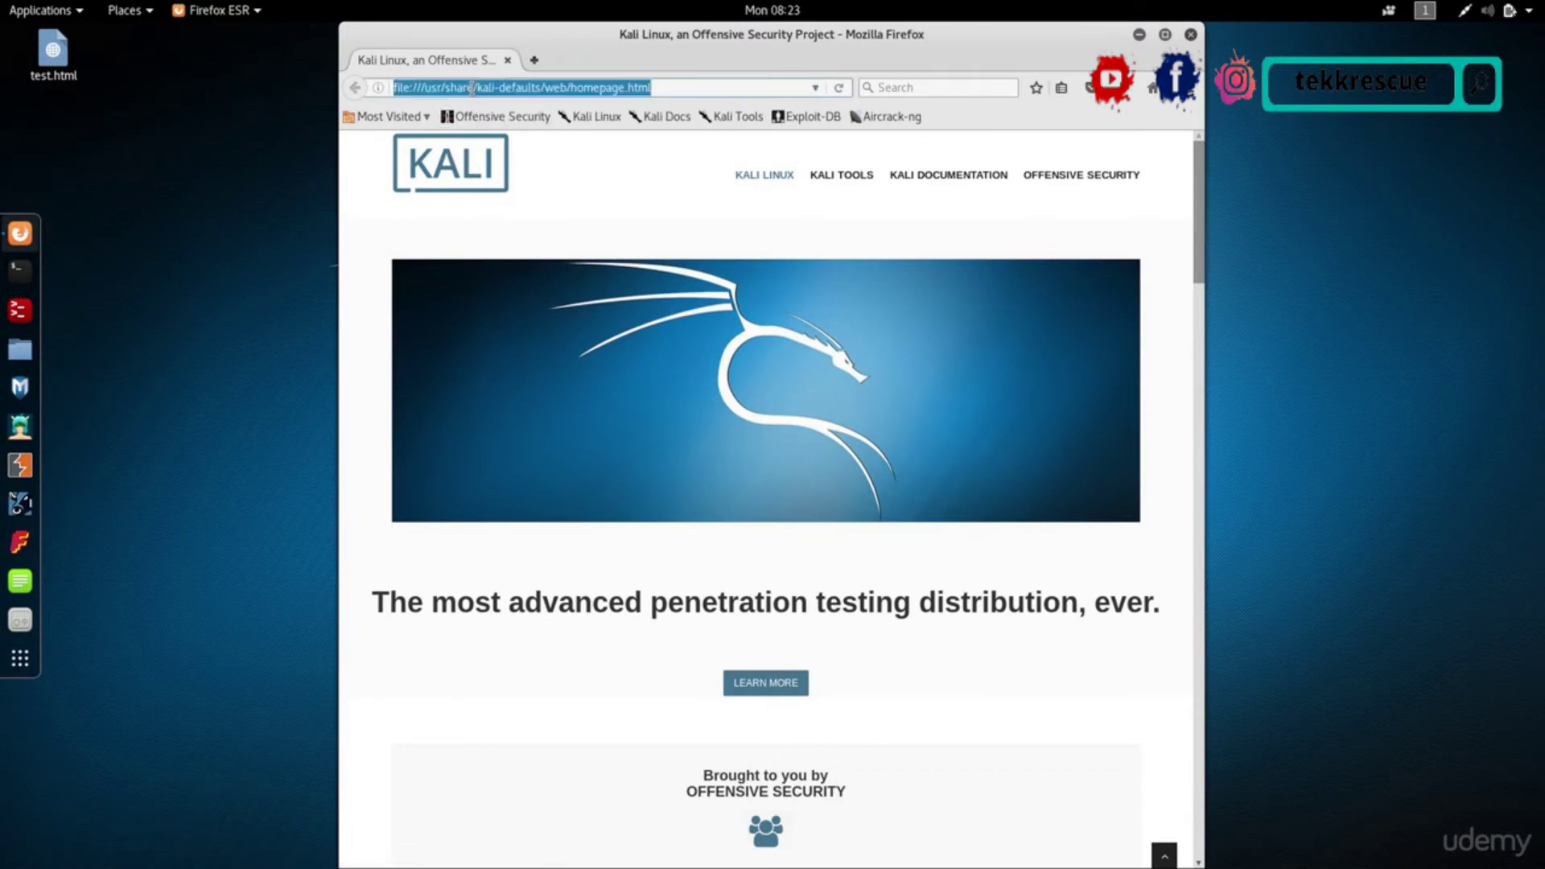
type("10.20")
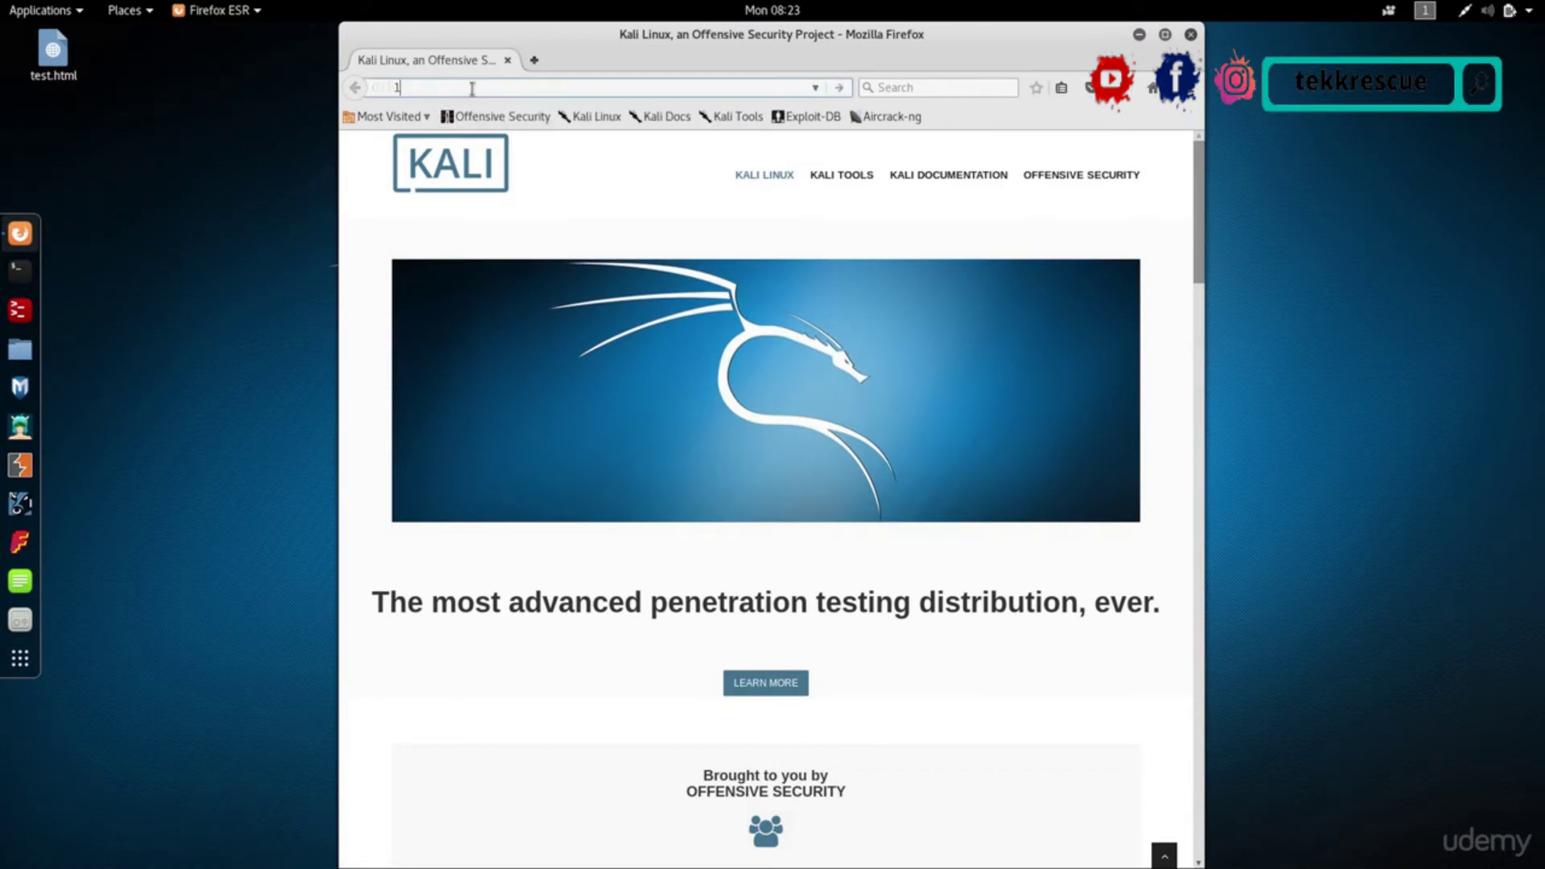
left_click(472, 88)
key("BackSpace")
key("BackSpace")
type("4/")
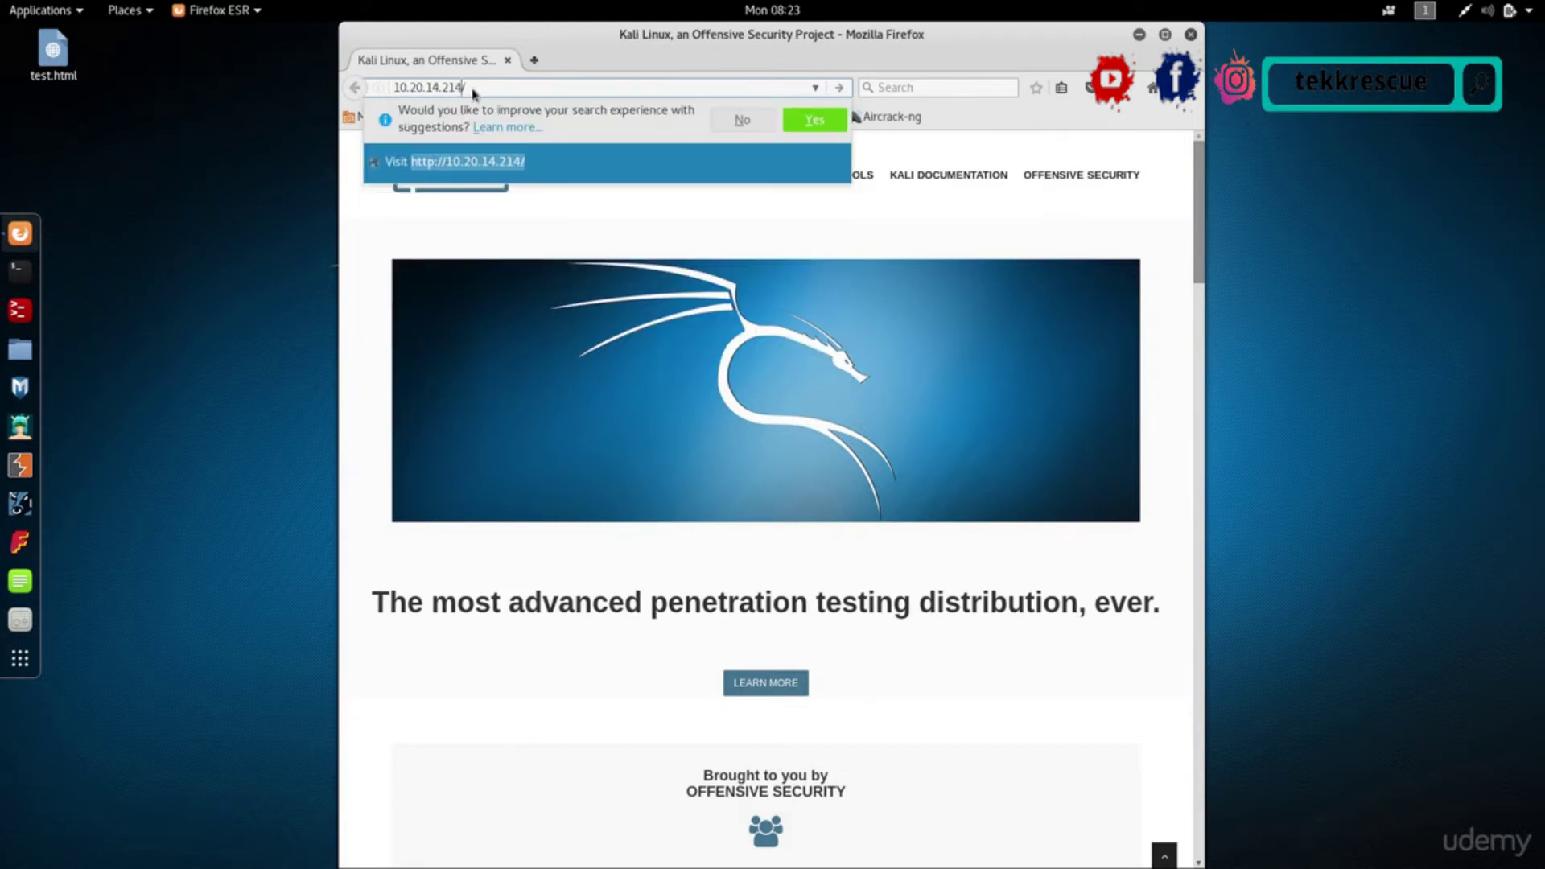
key("Return")
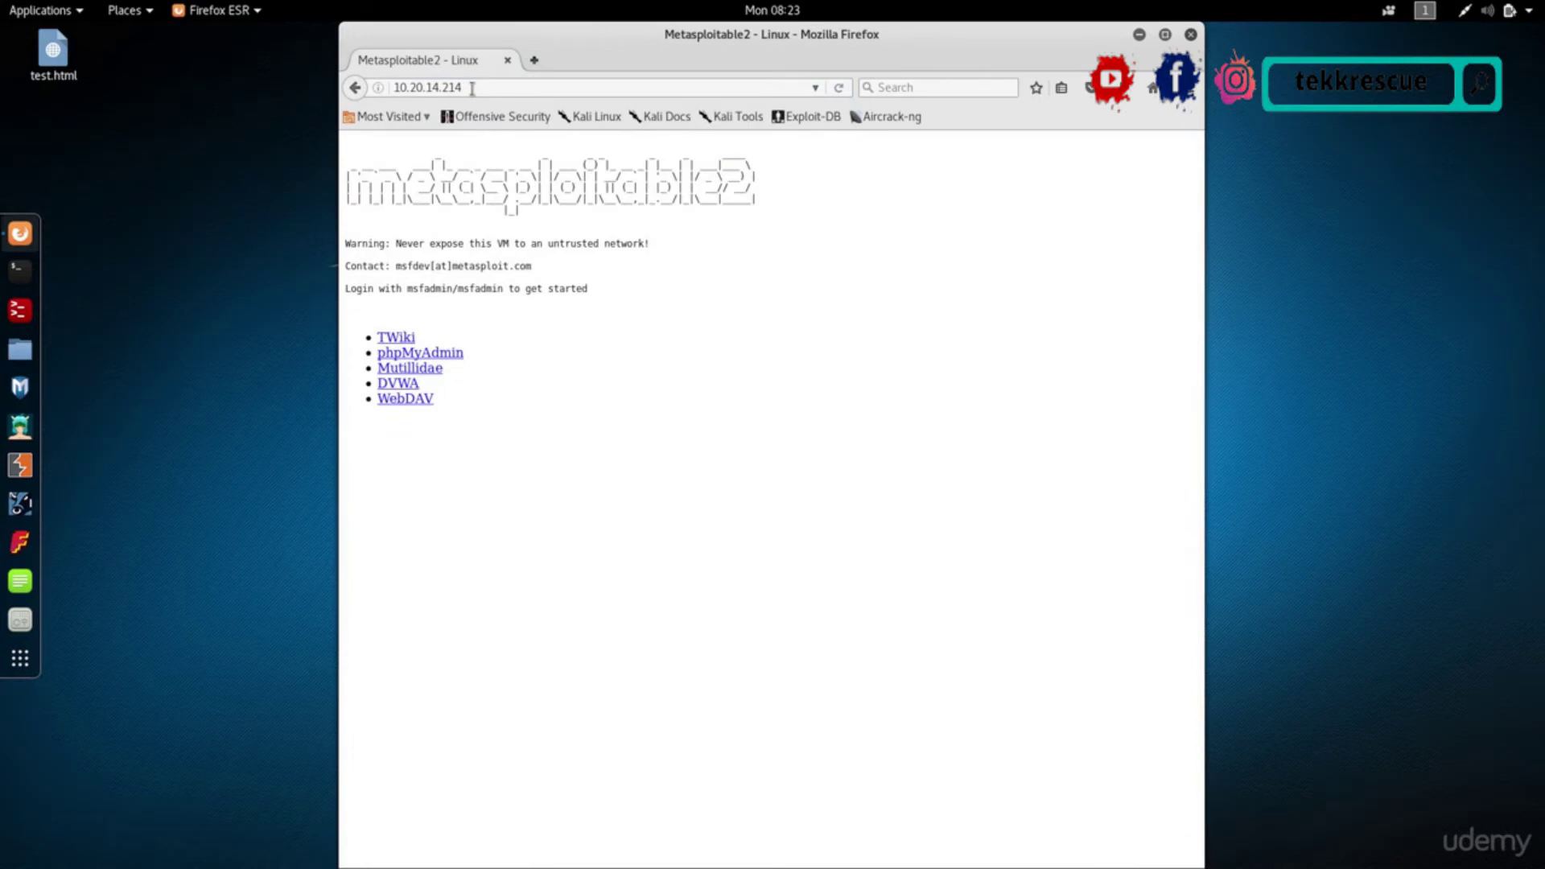
key("ctrl+plus")
key("ctrl+plus")
key("ctrl+plus")
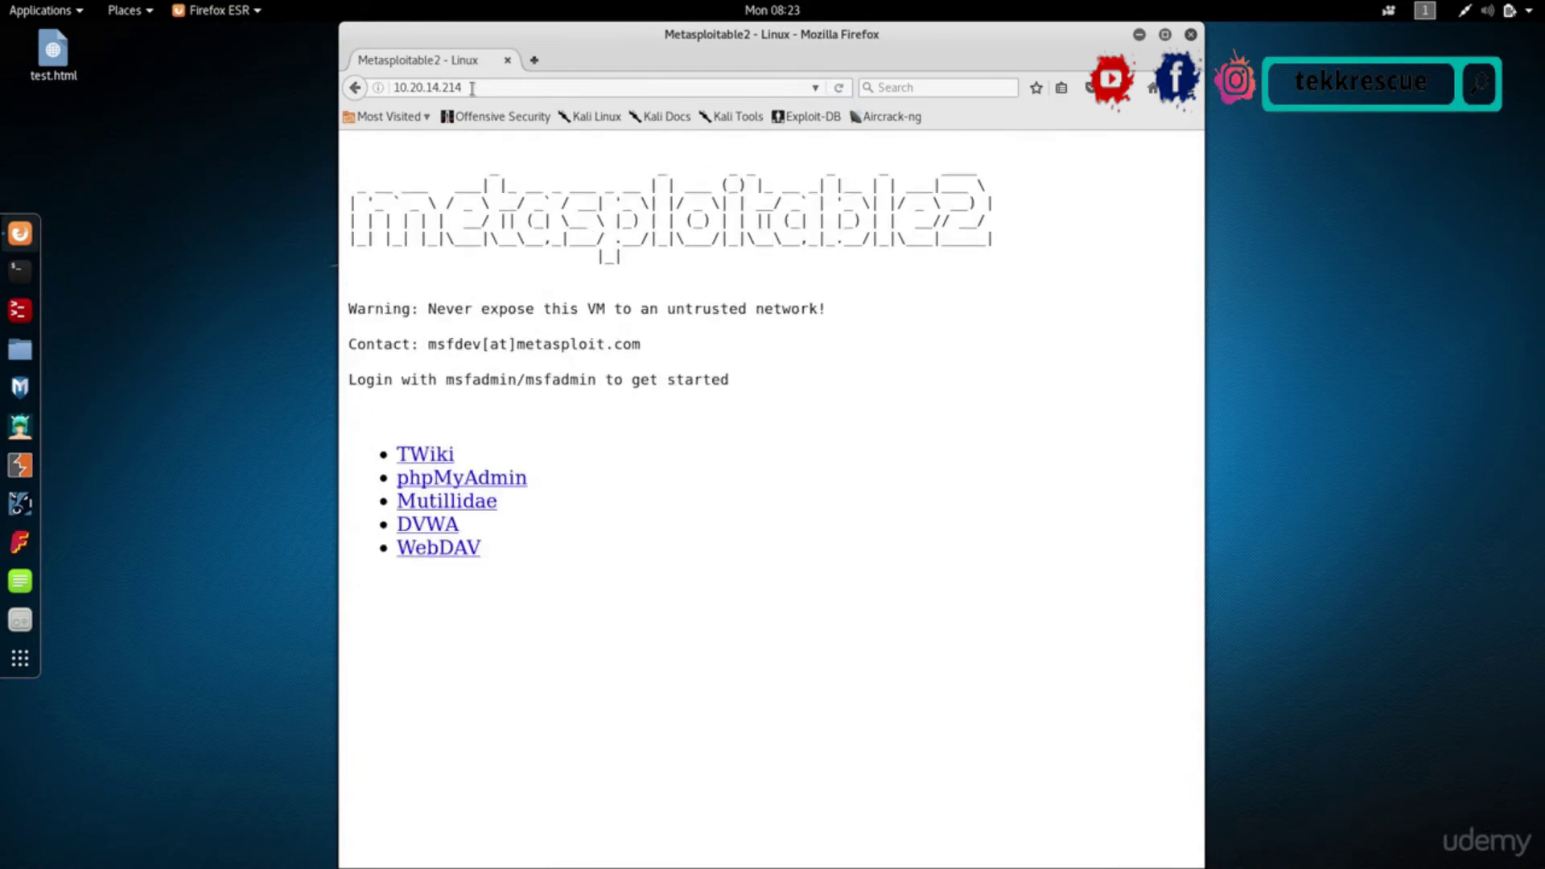
key("ctrl+plus")
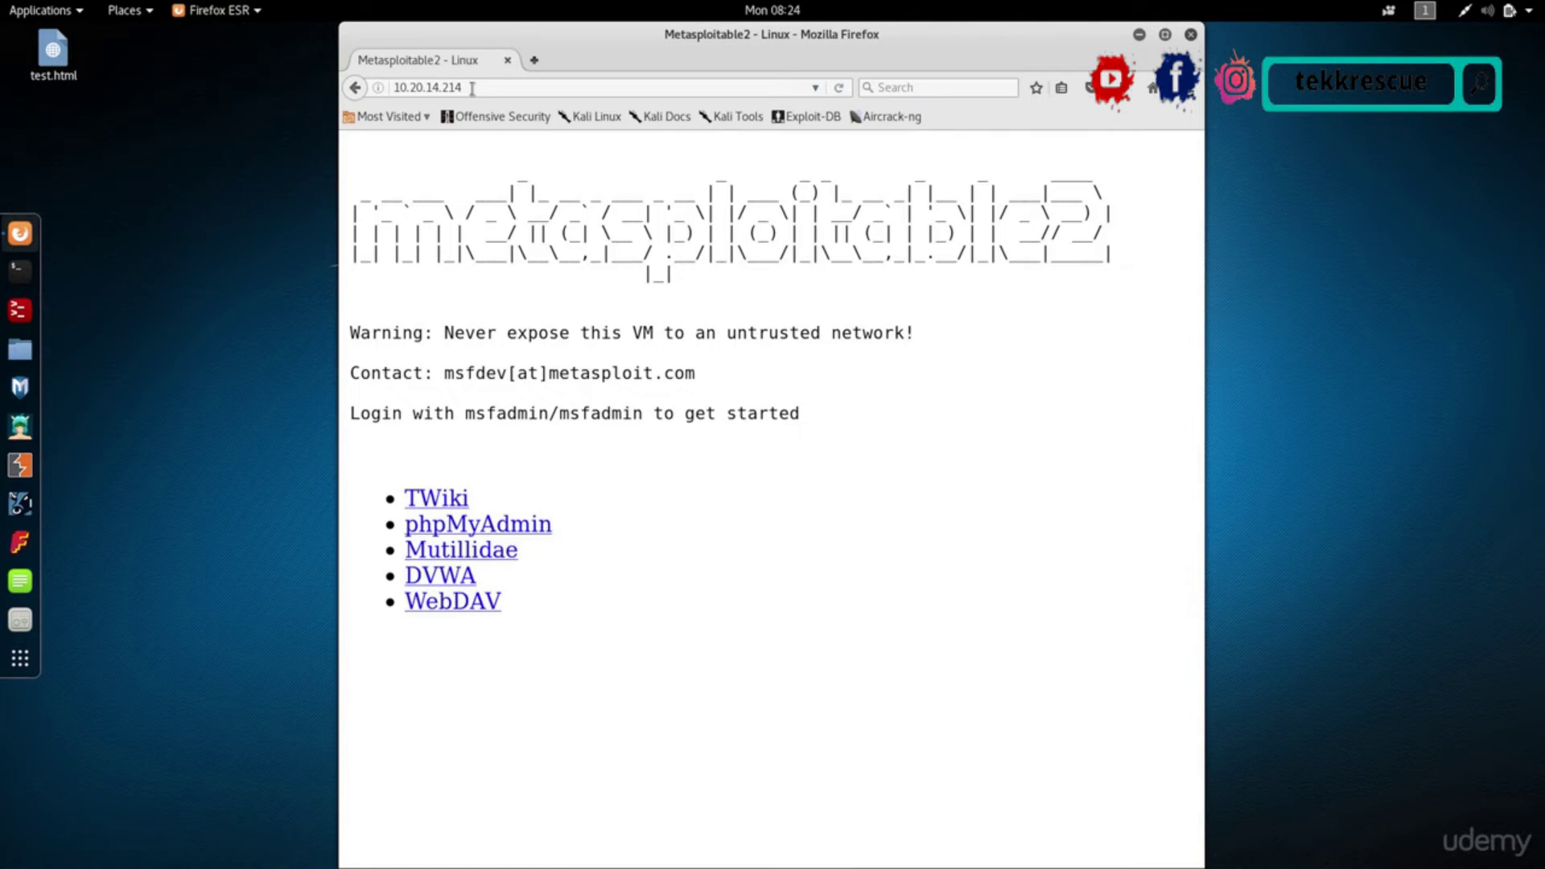
left_click(473, 88)
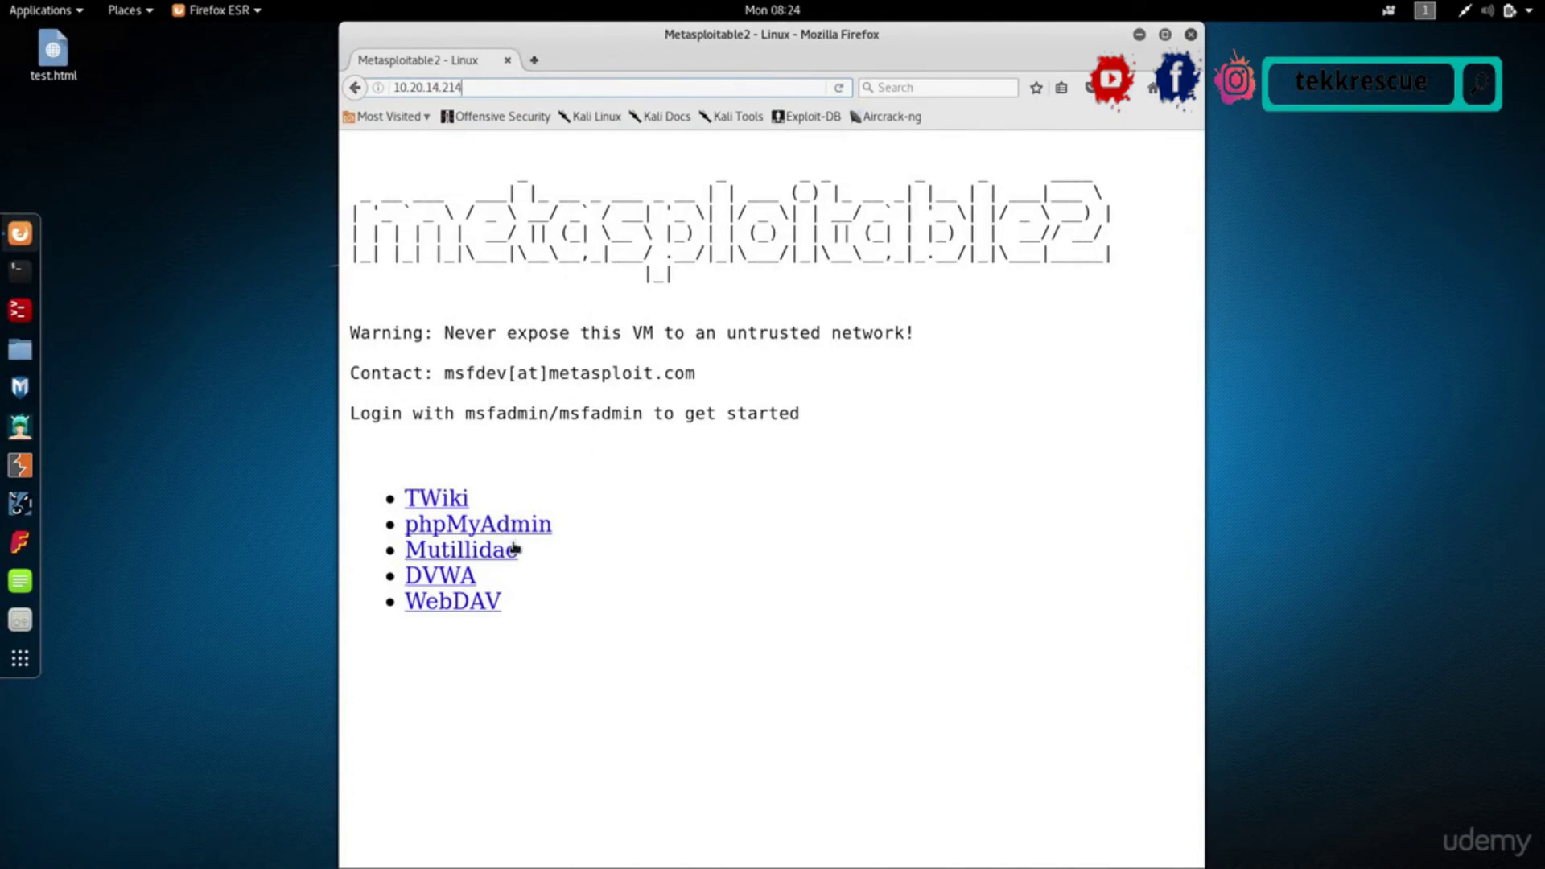
left_click(488, 553)
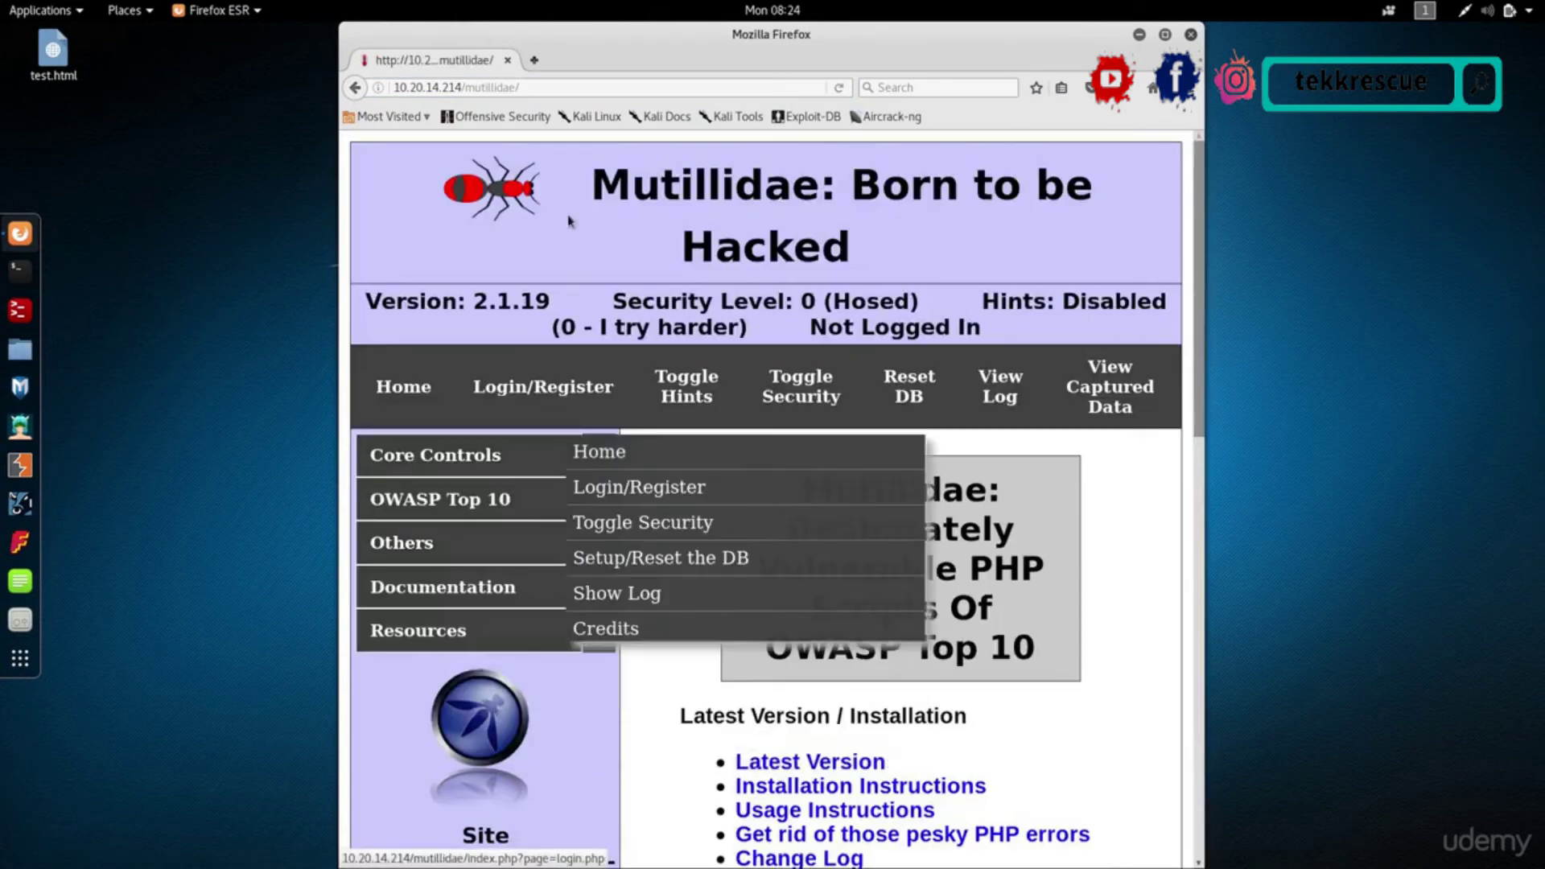
left_click(358, 88)
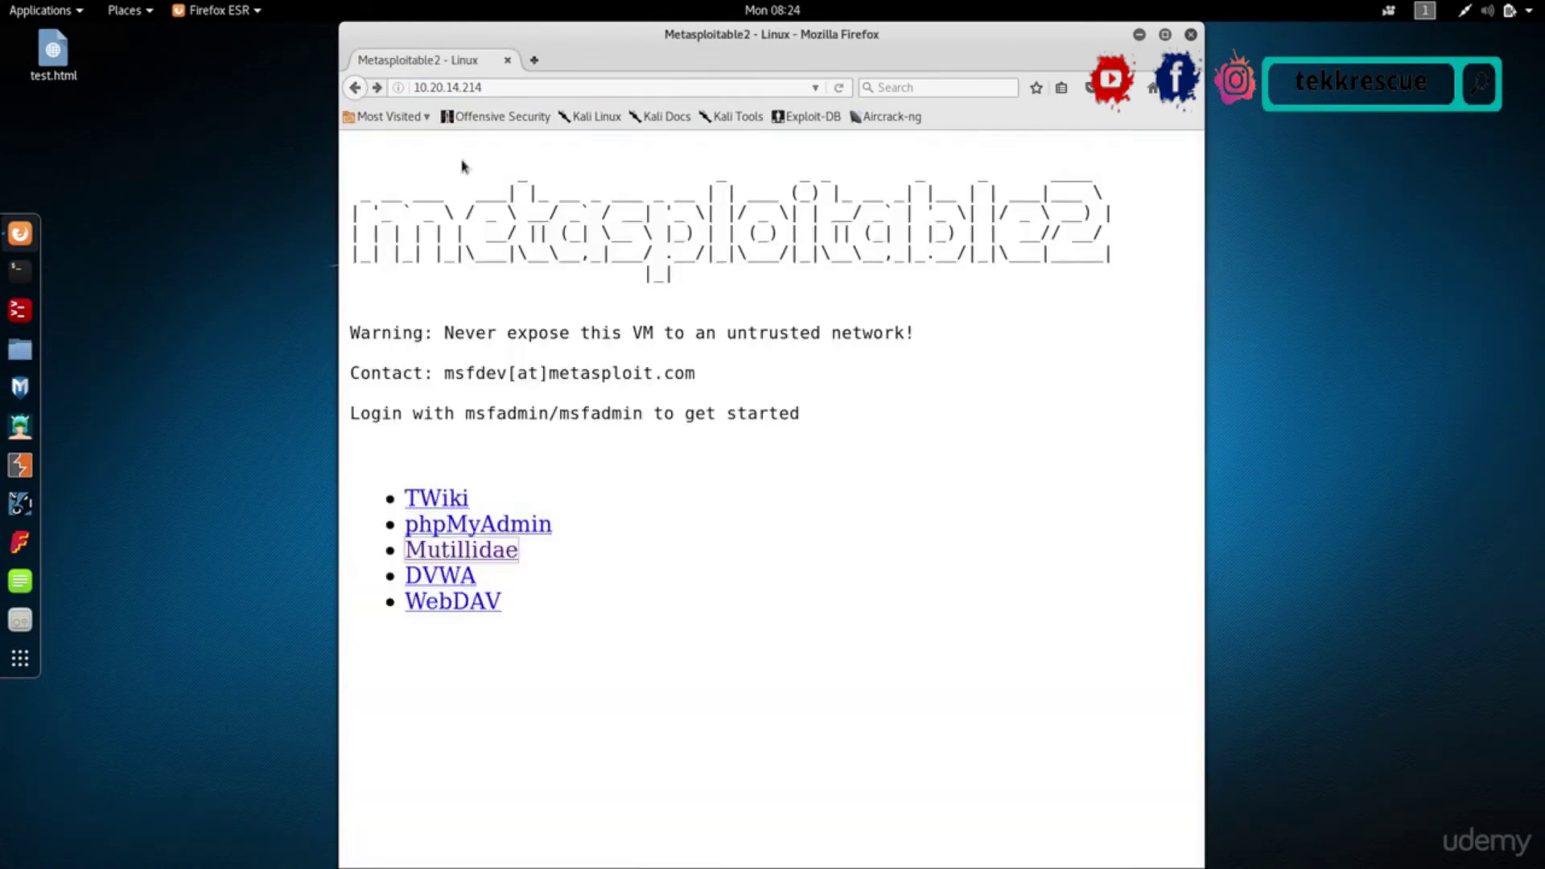
left_click(439, 585)
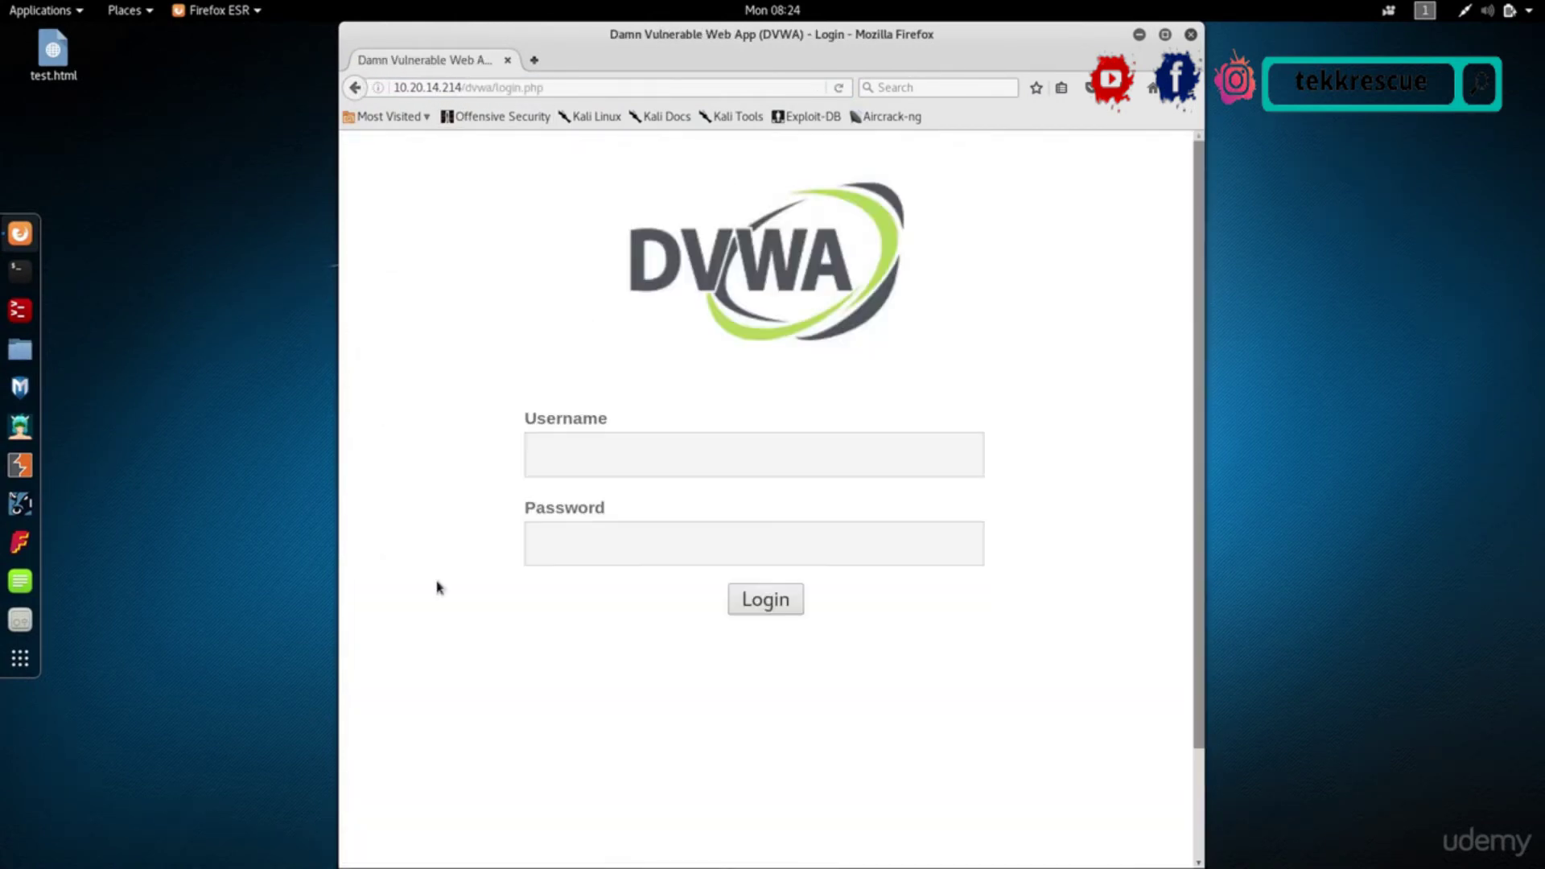
left_click(359, 93)
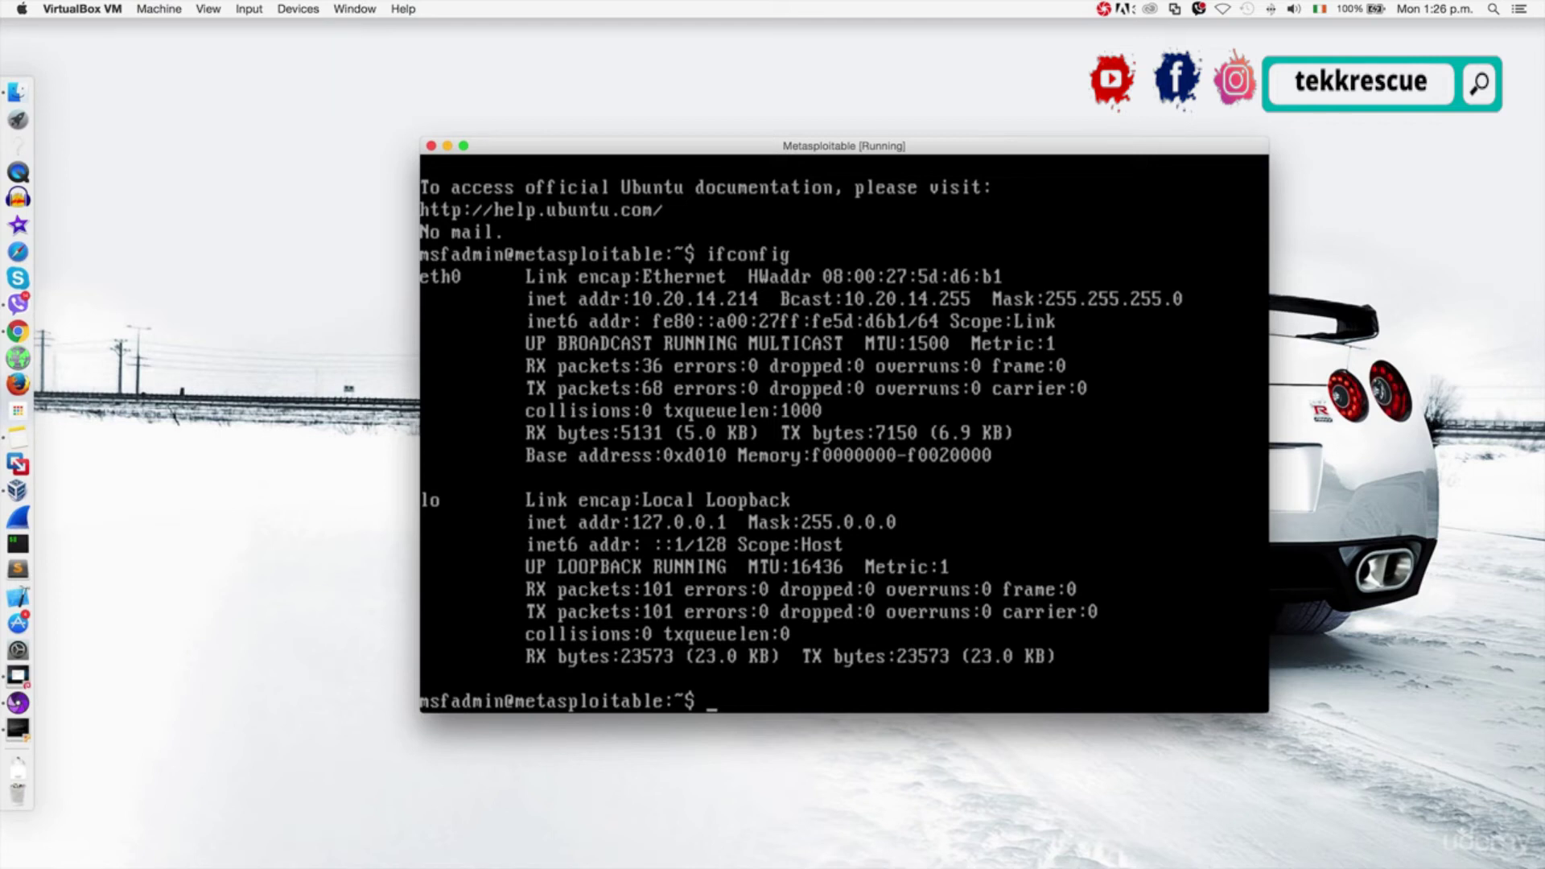
Run 'sudo nano /var/www/mutillidae/config.inc' and answer the sudo password prompt.
type("nano /var/www/")
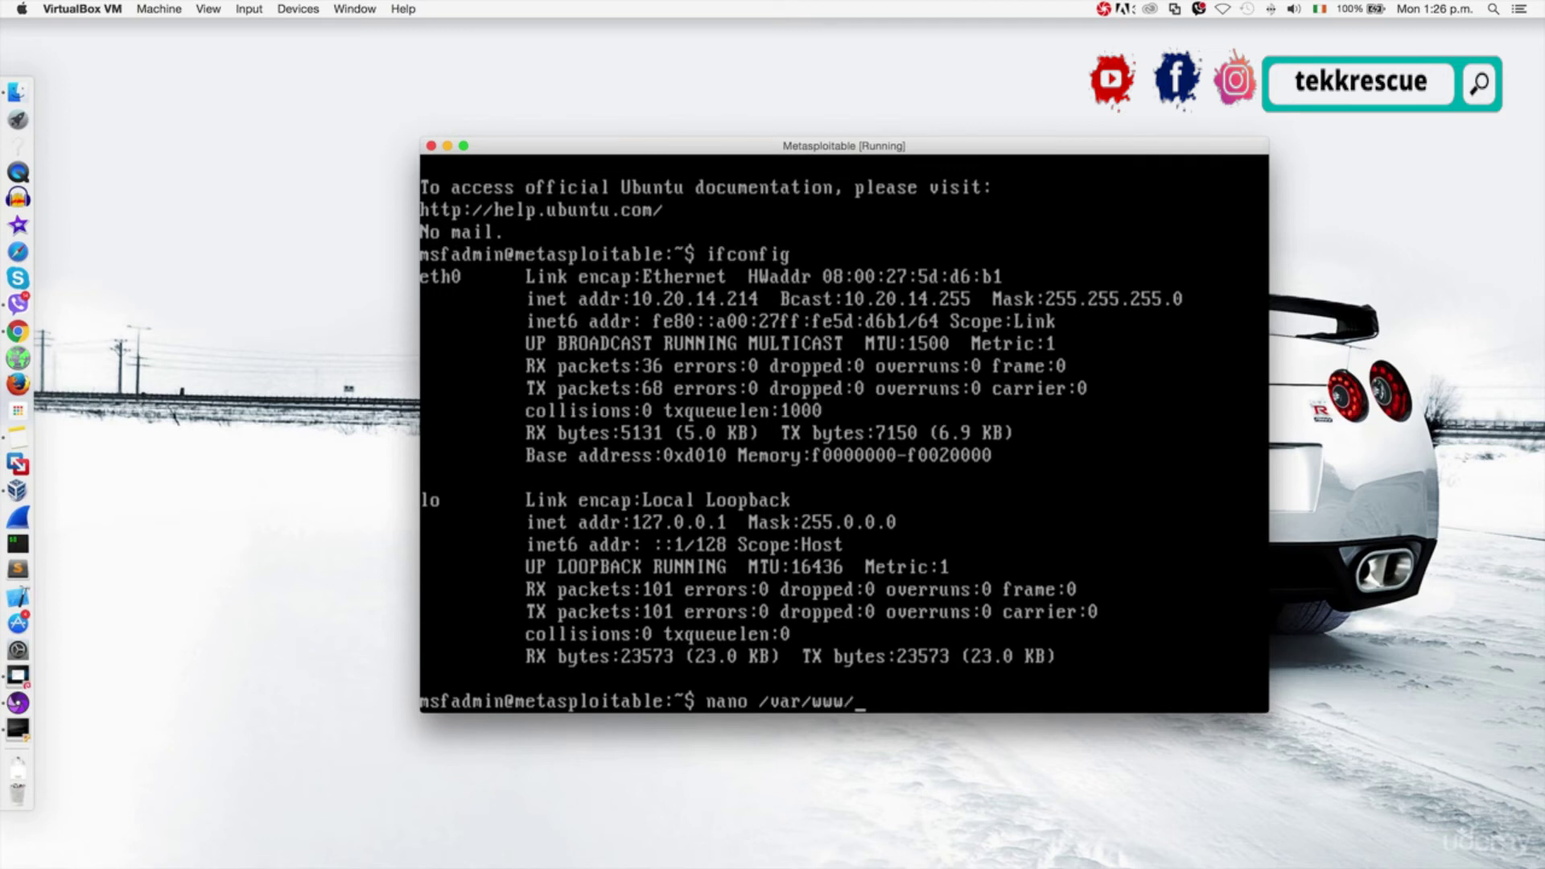
type("mu")
key("Tab")
type("conf")
key("Tab")
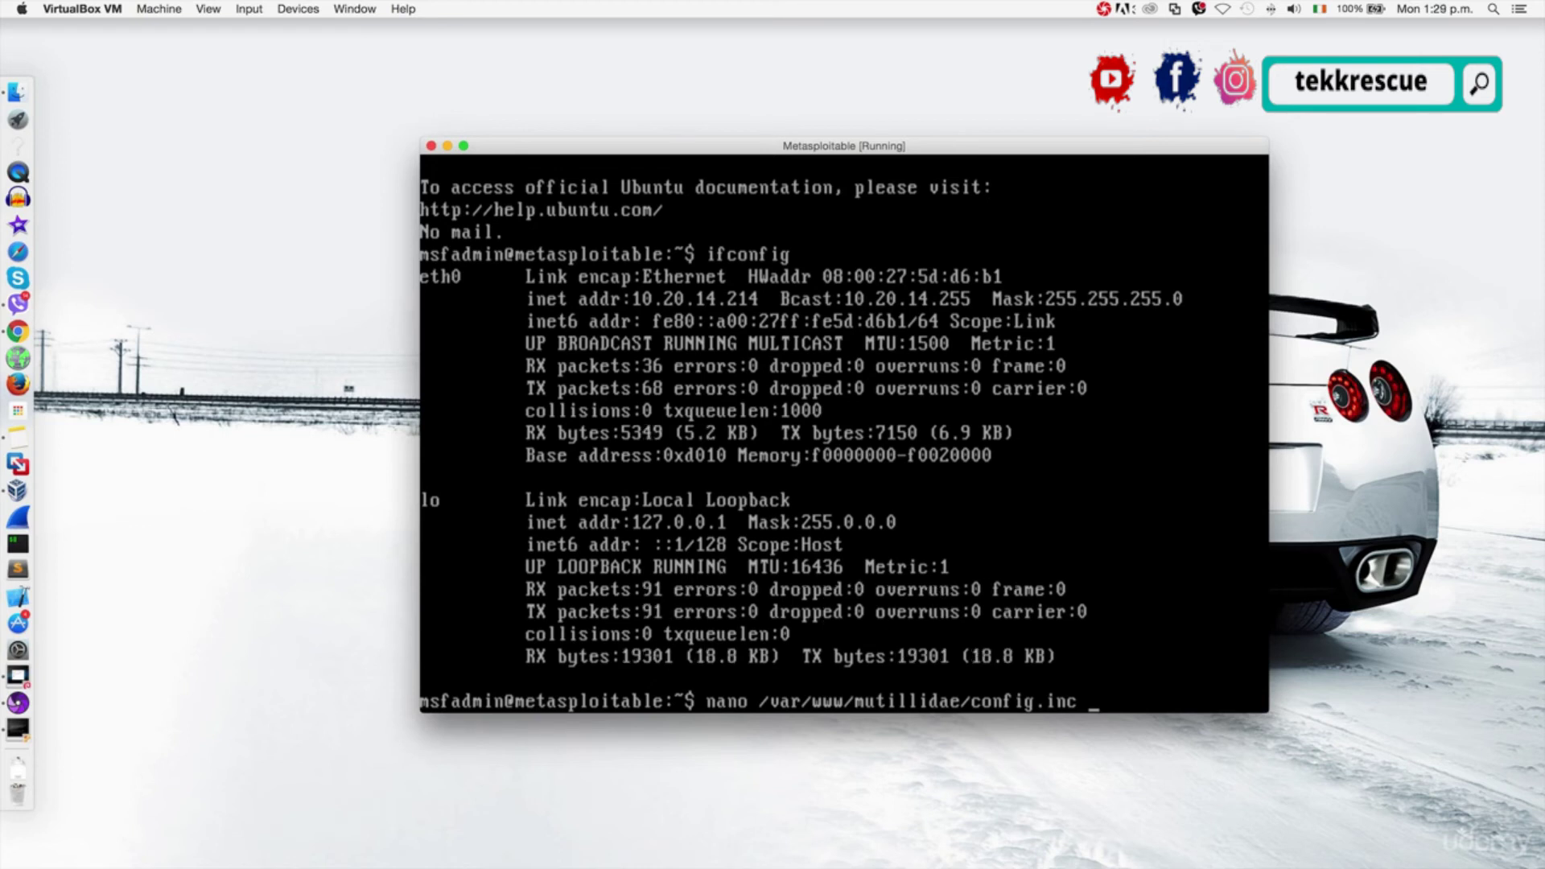
key("BackSpace")
key("Left")
key("Left")
key("Left")
key("Left")
key("Left")
key("Left")
key("Left")
key("Left")
key("Left")
key("Left")
key("Left")
key("Left")
key("Left")
key("Left")
key("Left")
key("Left")
key("Left")
key("Left")
key("Left")
key("Left")
type("sud")
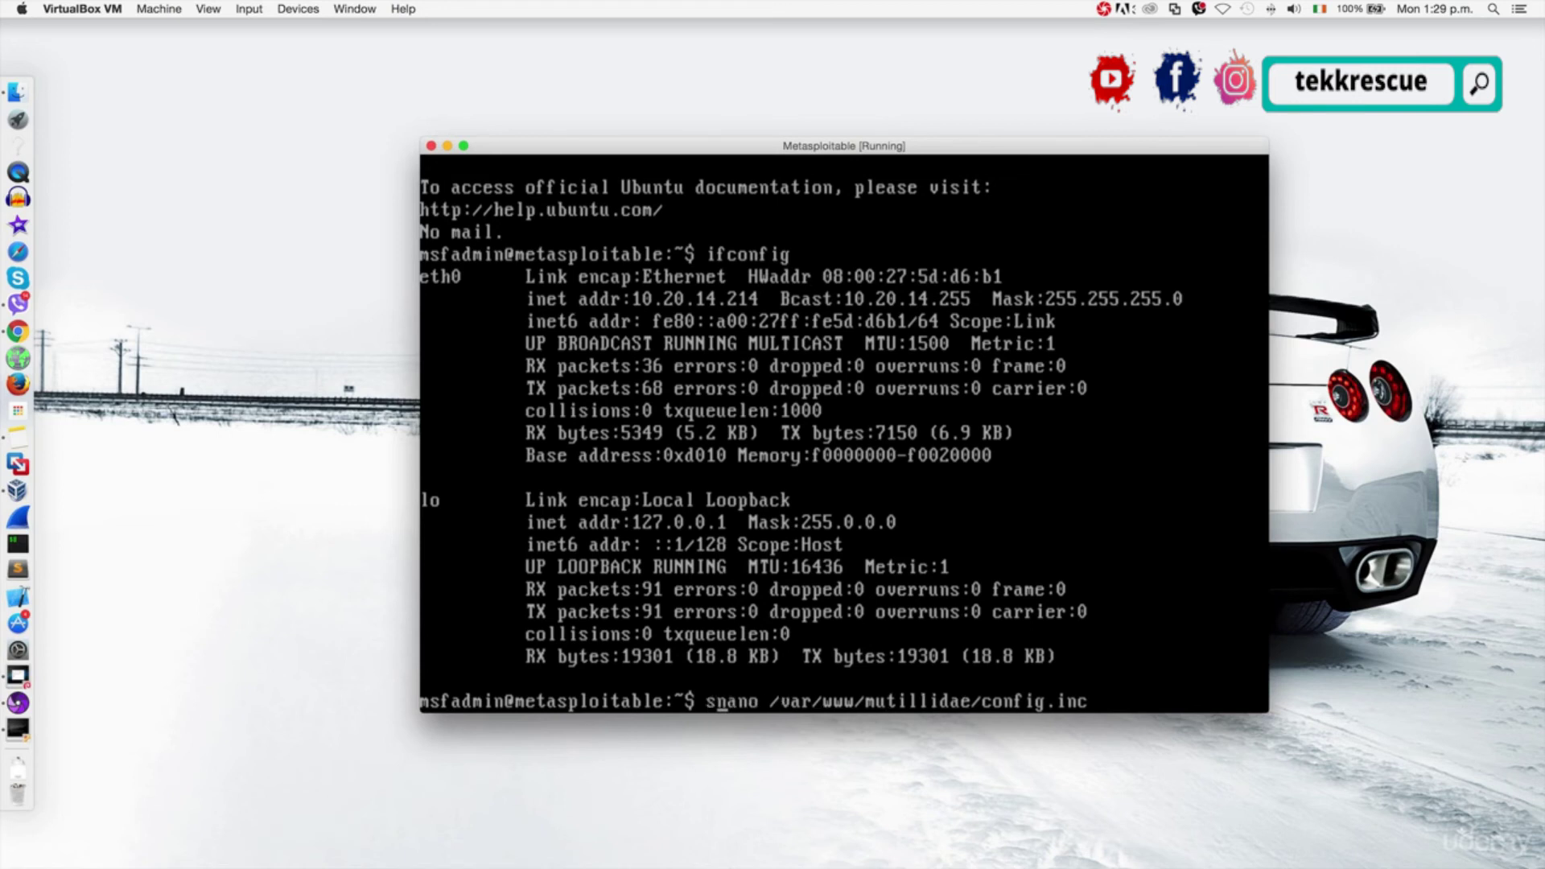
type("o")
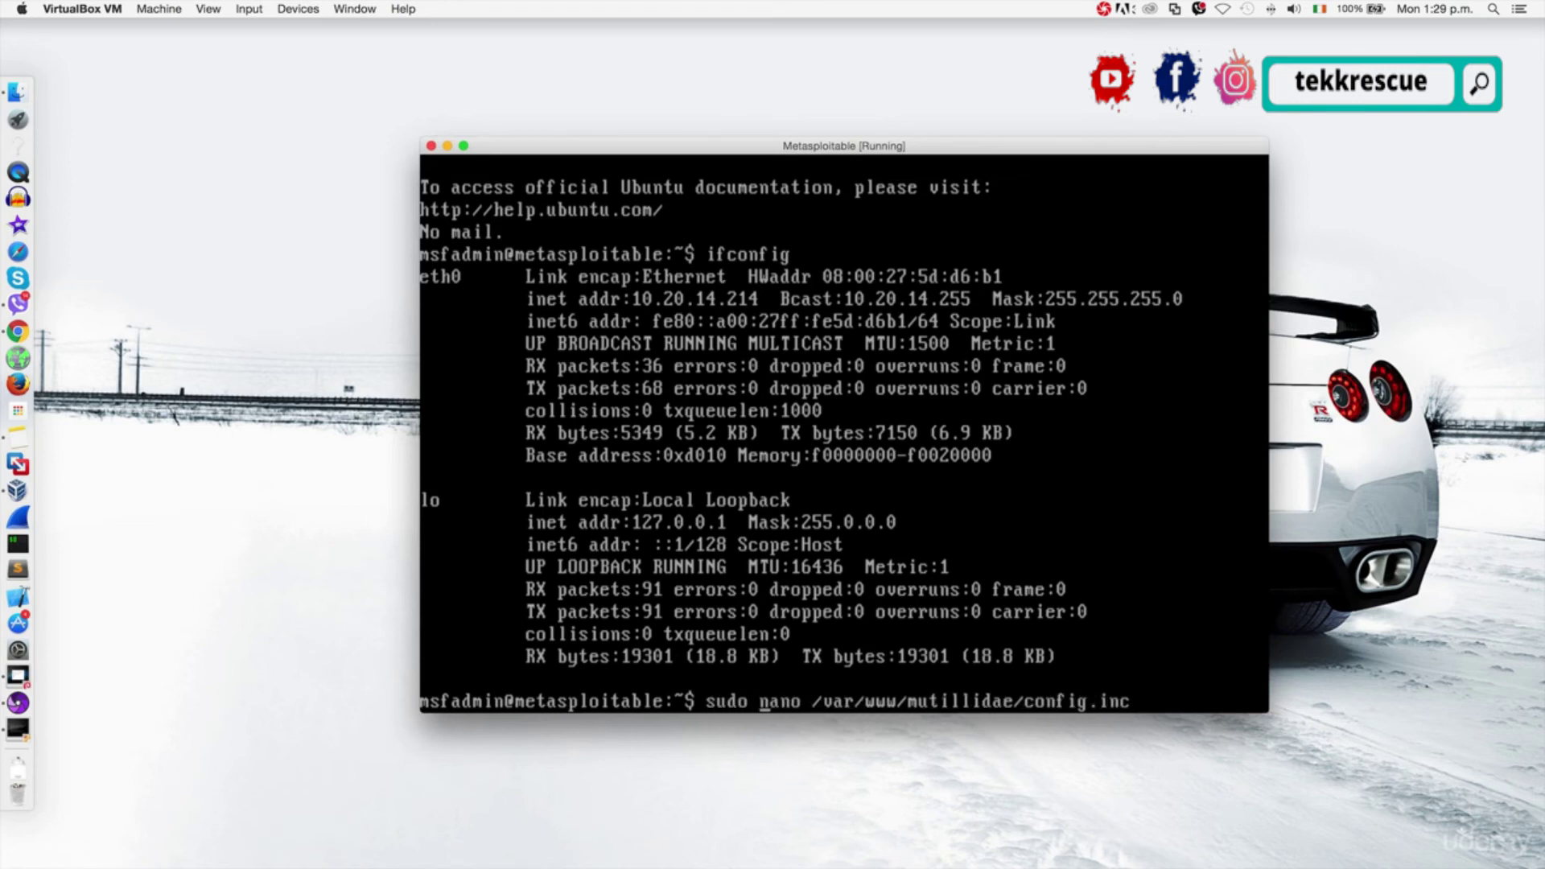
key("Return")
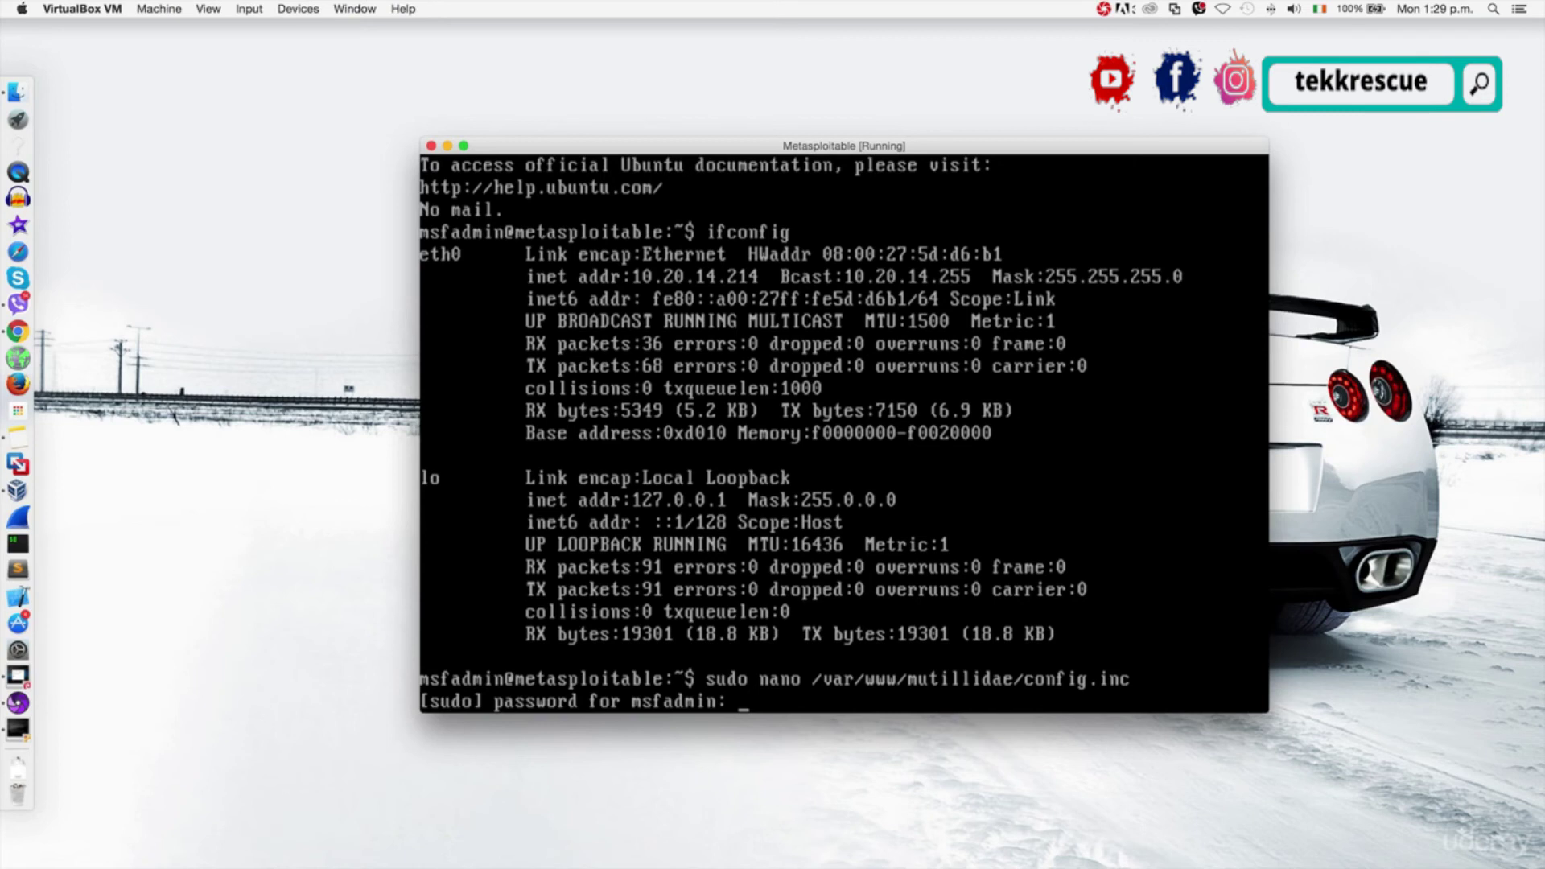
key("Return")
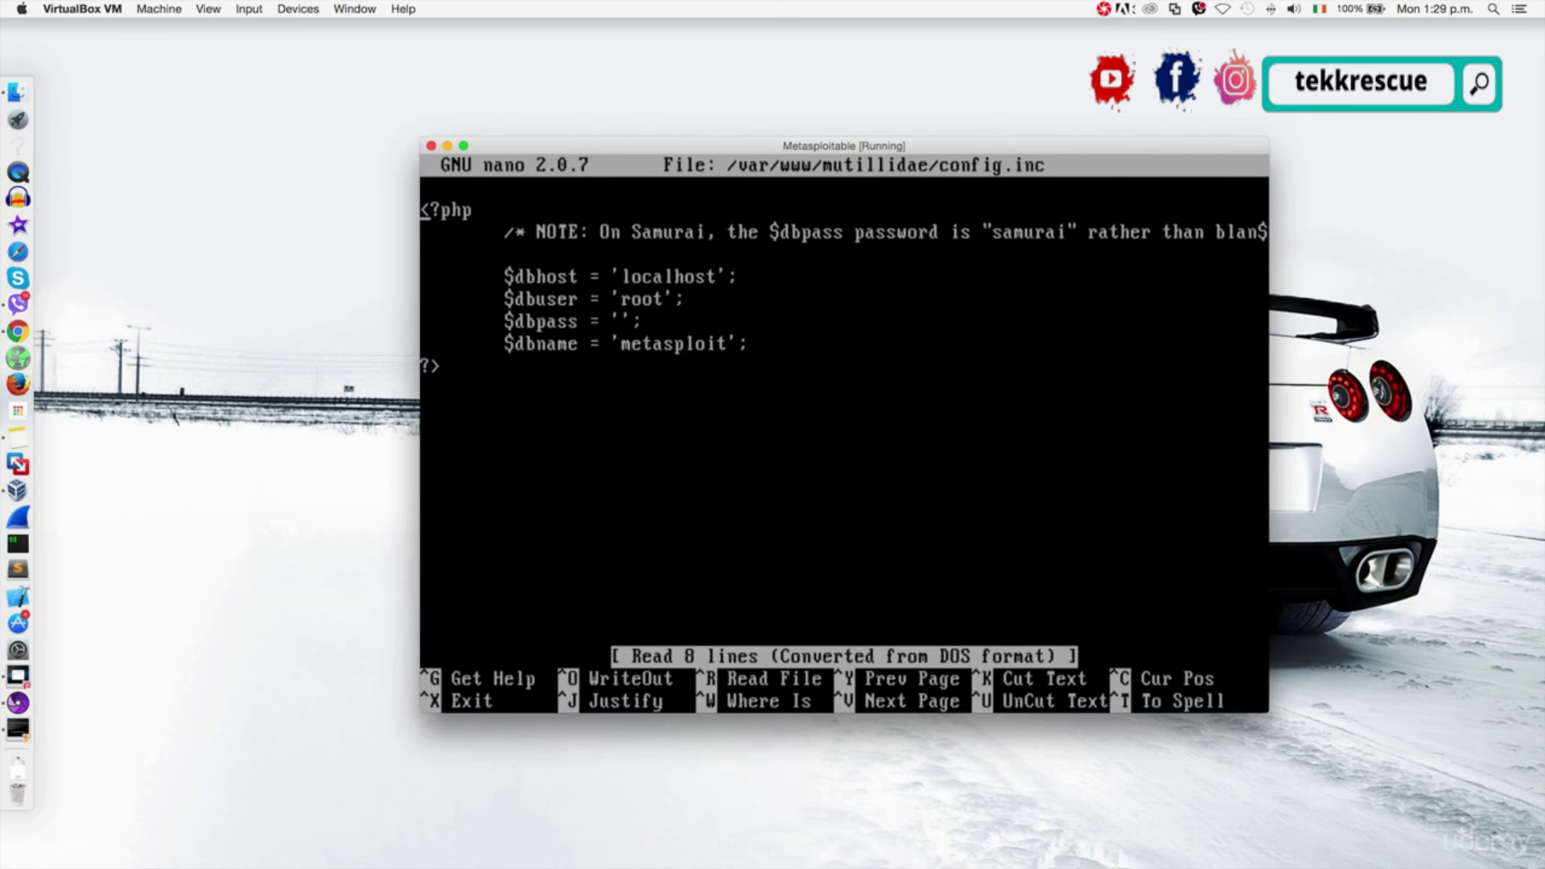
Change the $dbname value in config.inc from 'metasploit' to 'owasp10'.
left_click(426, 233)
key("Down")
key("Down")
key("Down")
key("Down")
key("Right")
key("Right")
key("Right")
key("Right")
key("Right")
key("Right")
key("Right")
key("Right")
key("Right")
key("Right")
key("Right")
key("Right")
key("Right")
key("Right")
key("Right")
key("Right")
key("Right")
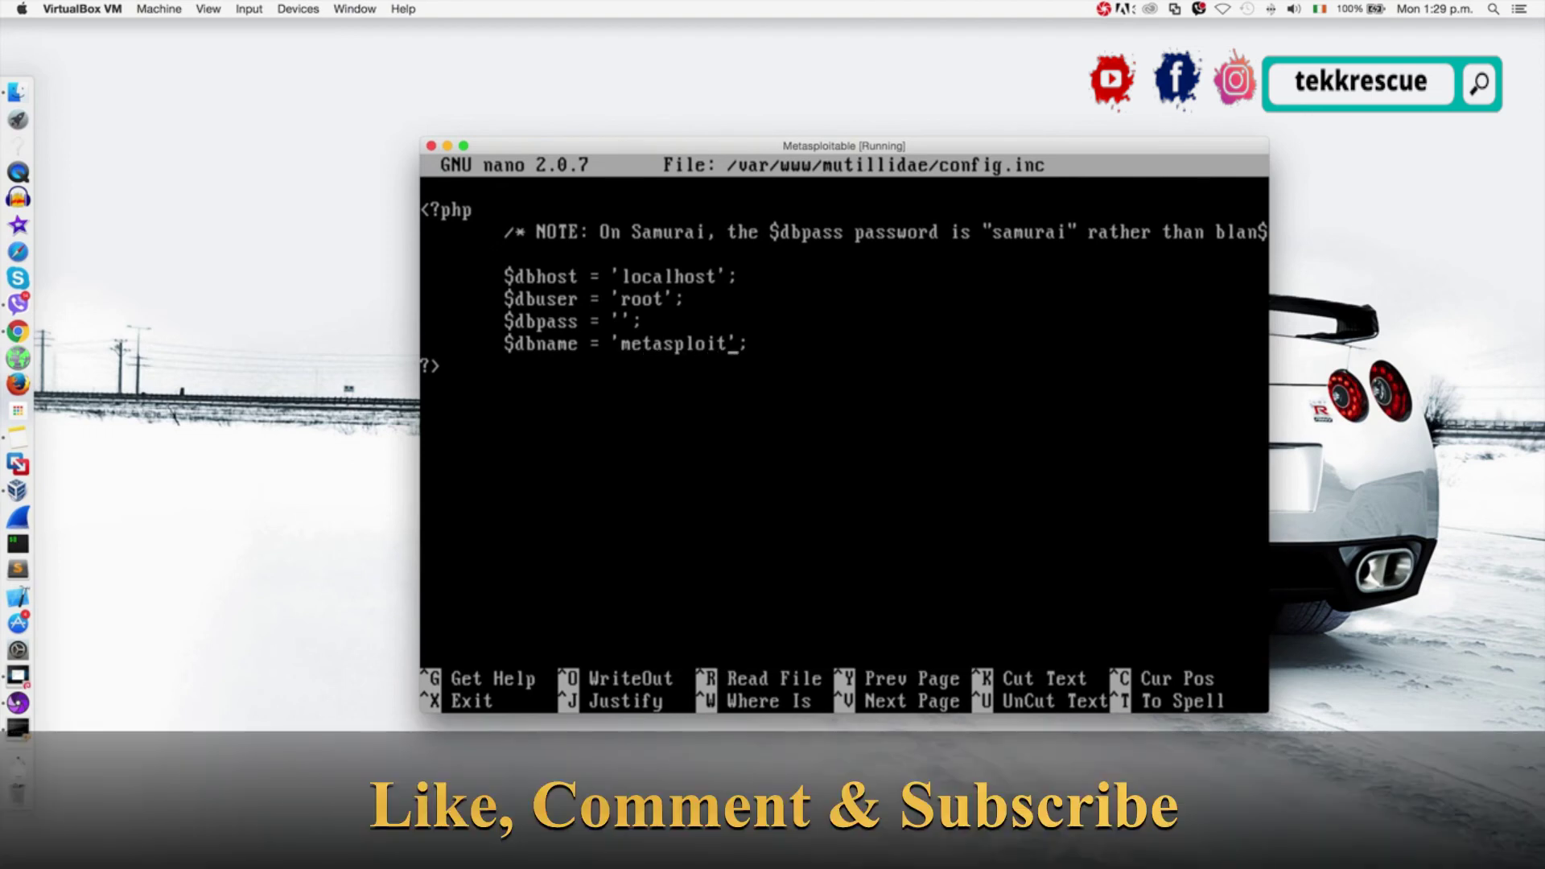
key("BackSpace")
key("BackSpace")
key("BackSpace")
key("BackSpace")
key("BackSpace")
key("BackSpace")
key("BackSpace")
key("BackSpace")
key("BackSpace")
key("BackSpace")
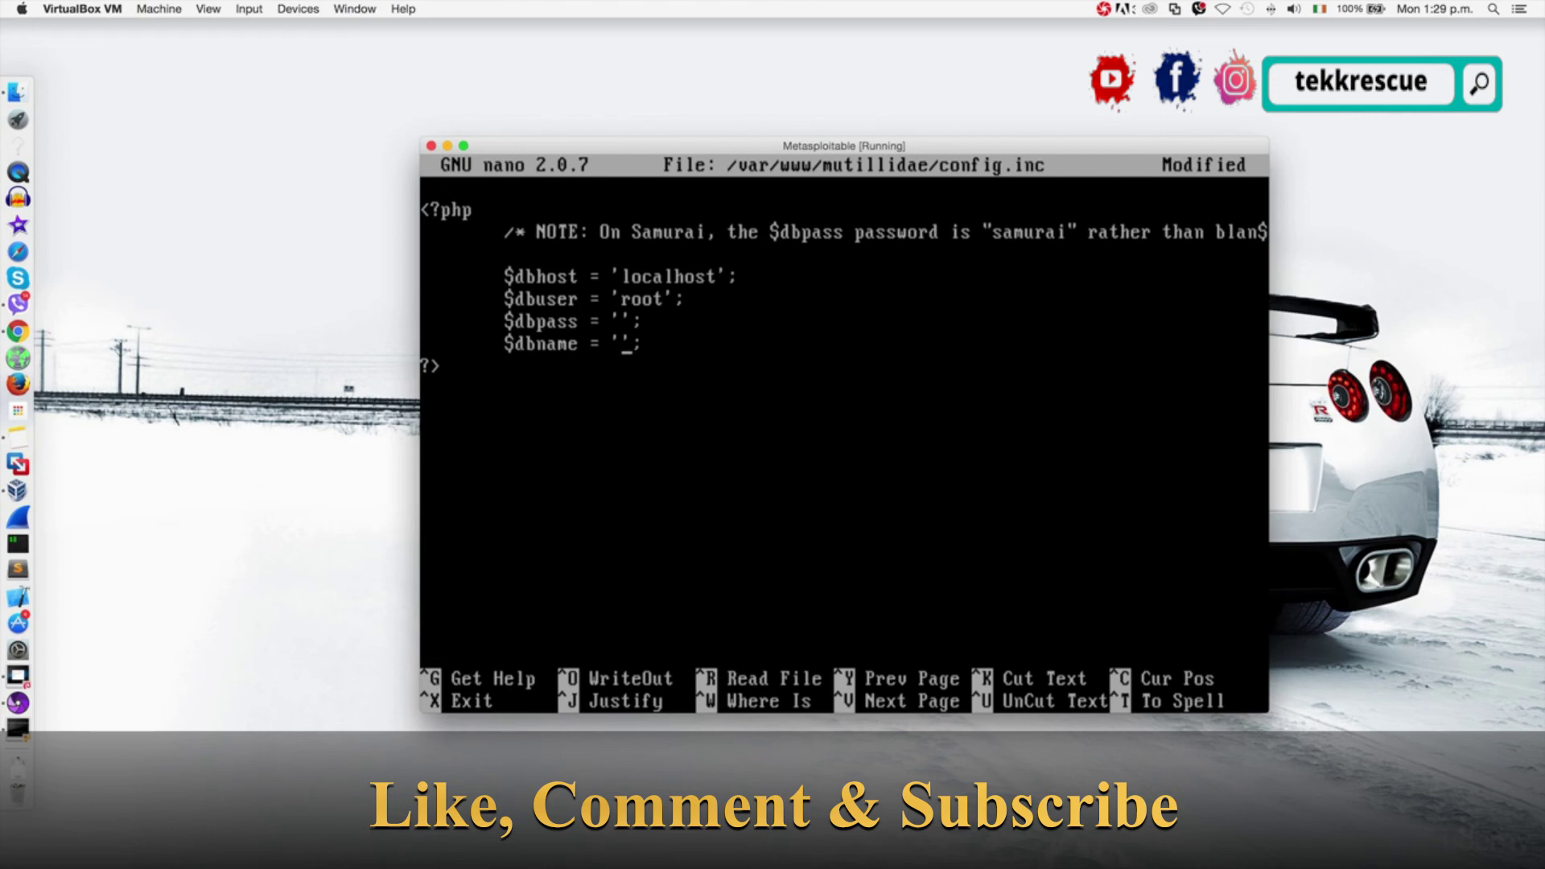
type("owasp10")
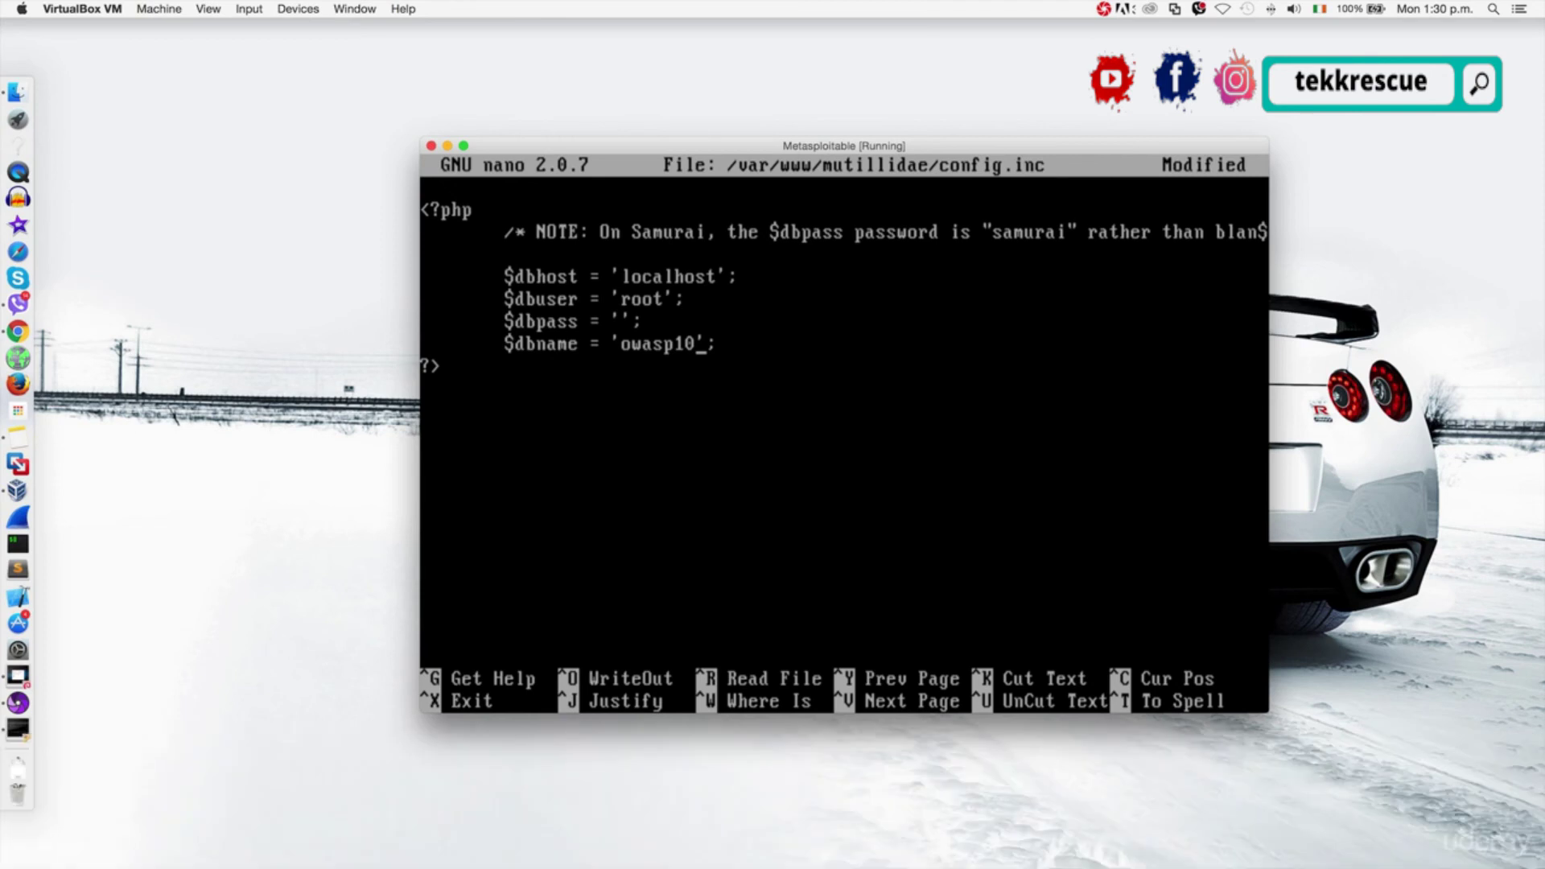
Save config.inc and exit nano back to the shell.
key("ctrl+x")
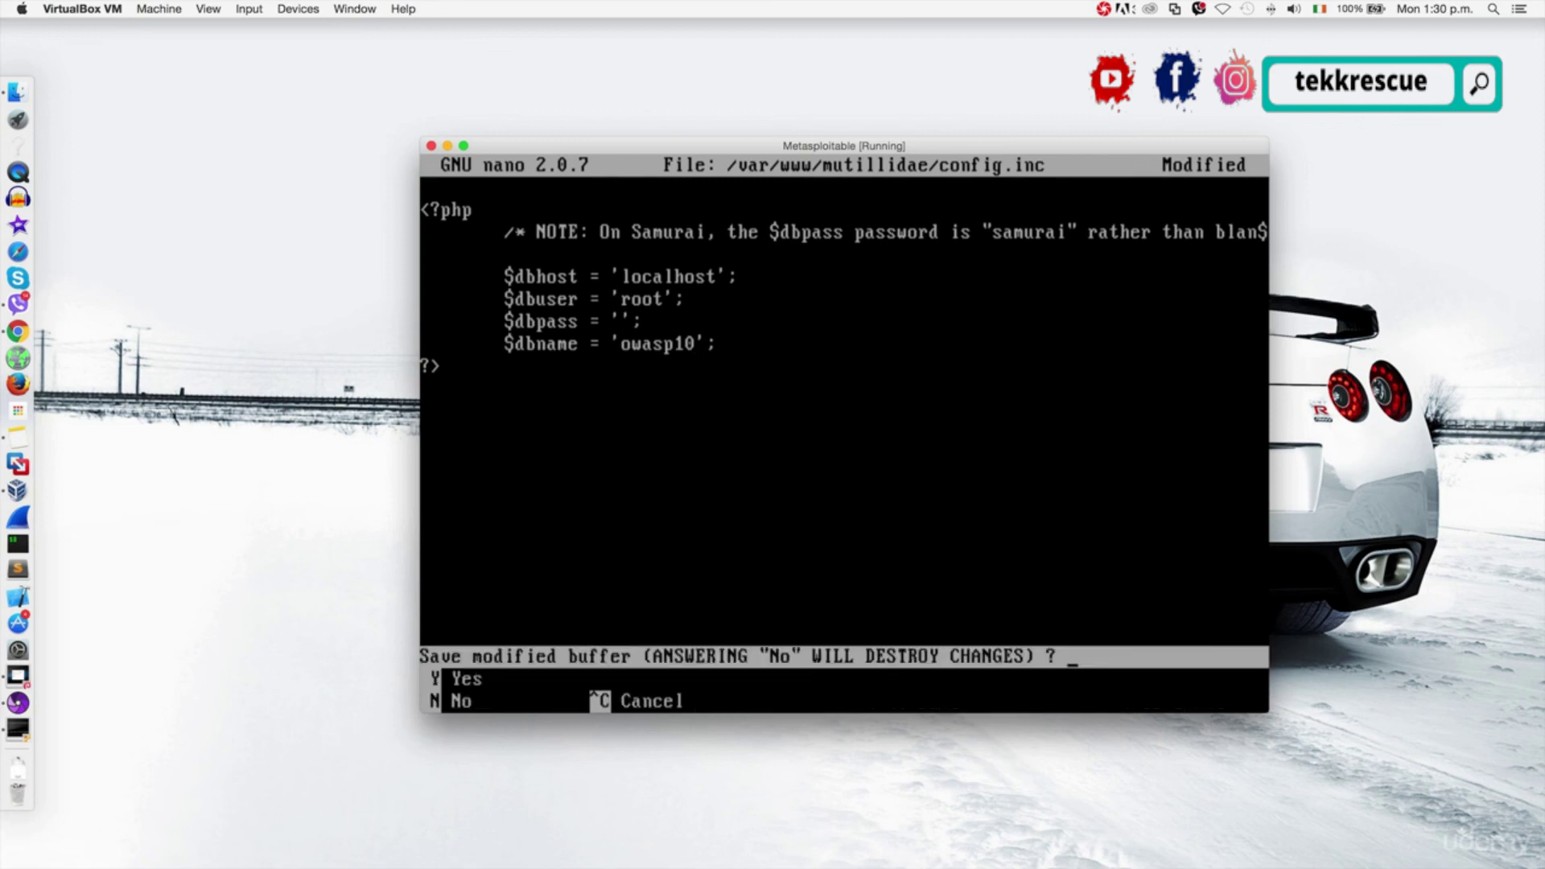
key("y")
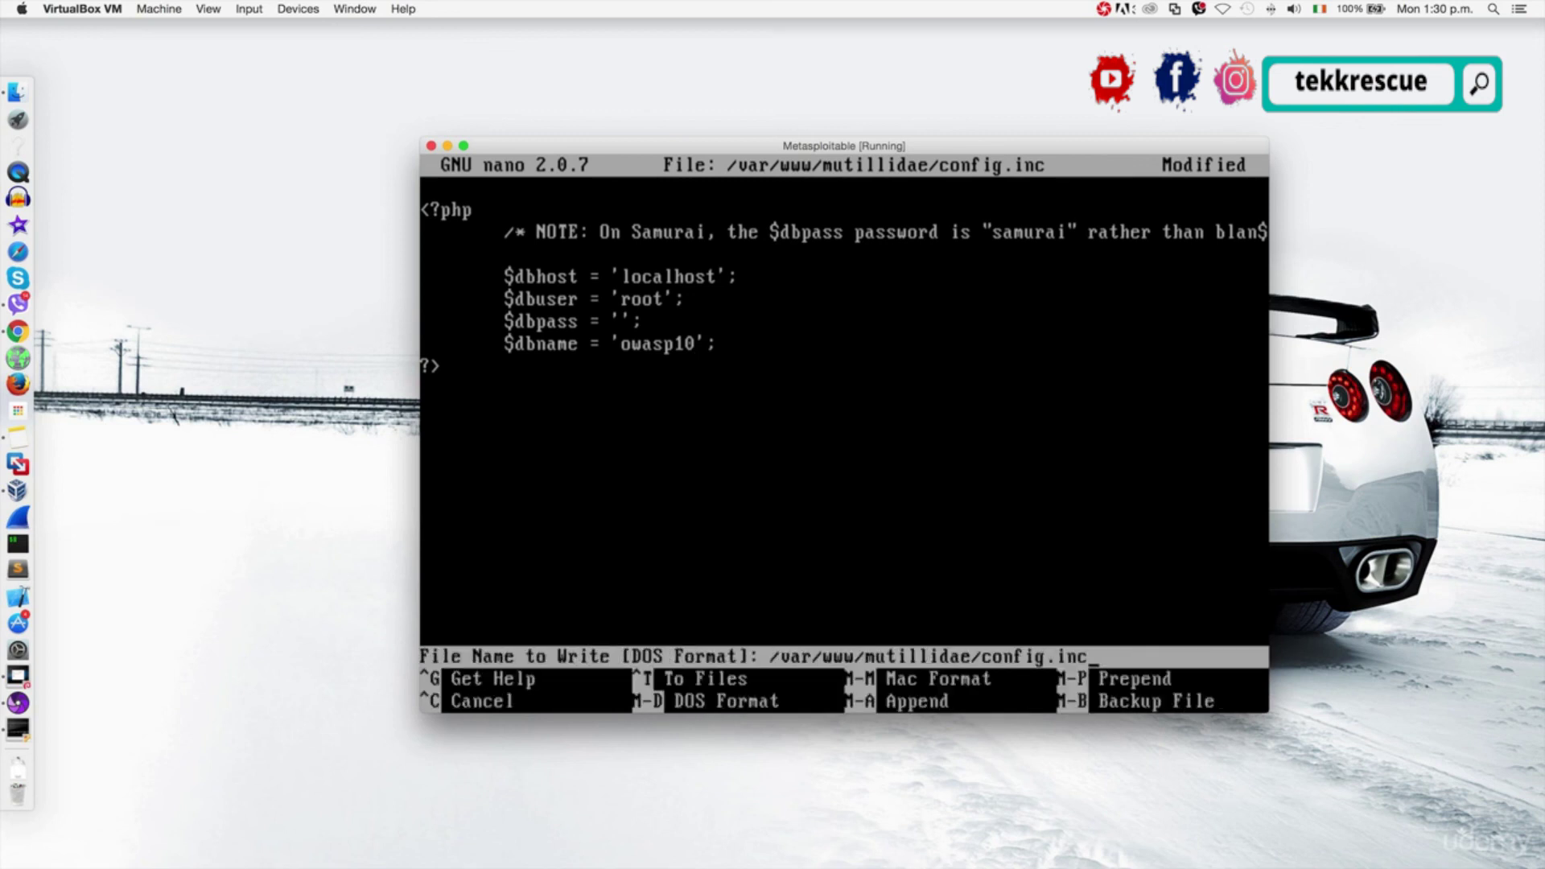
key("Return")
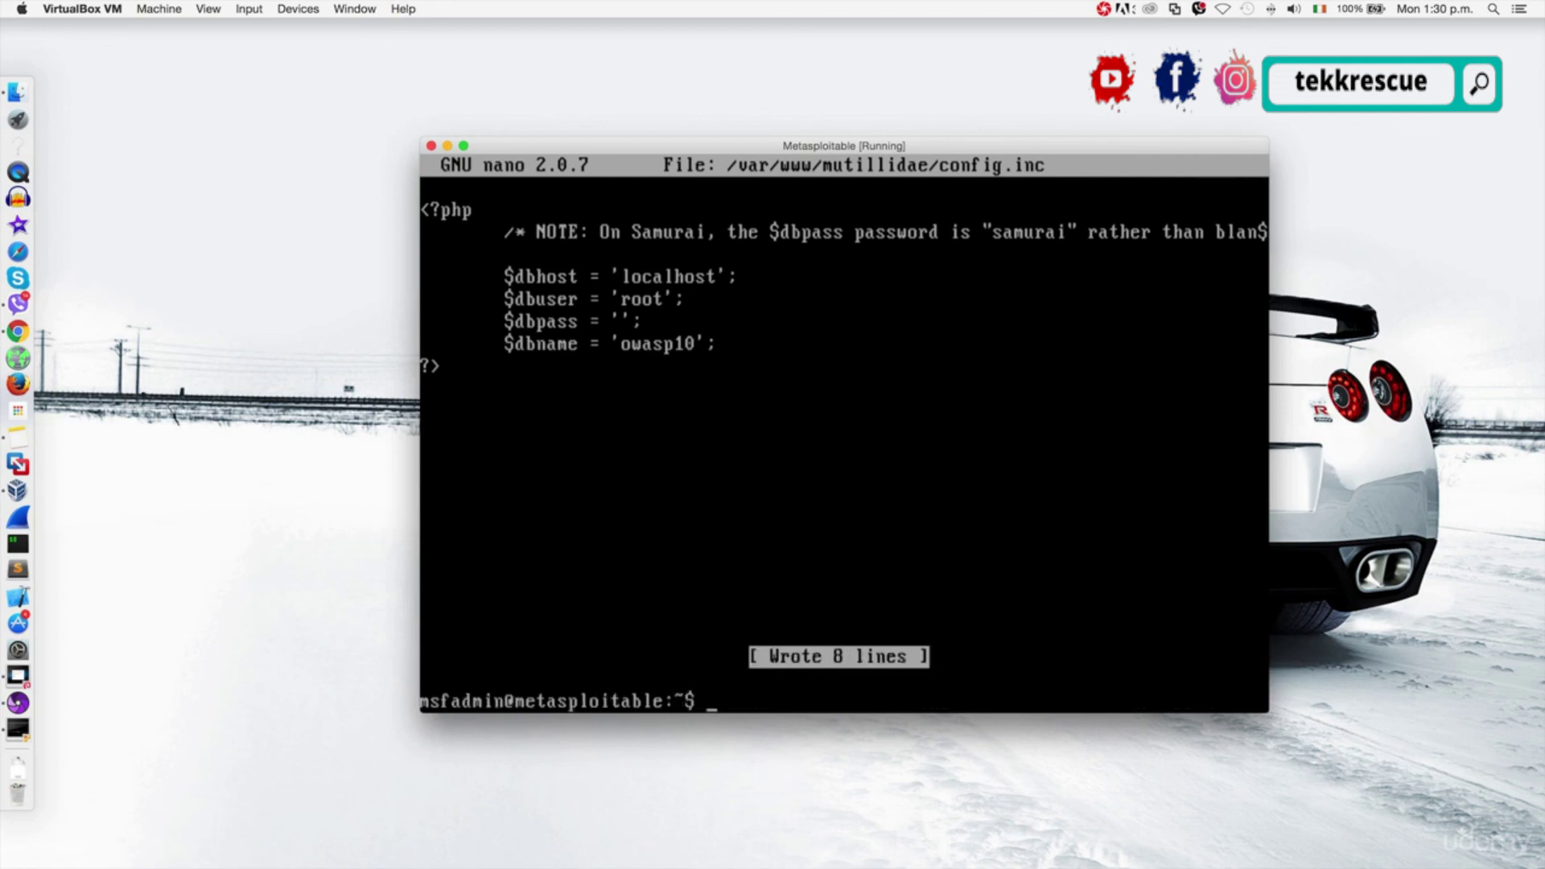